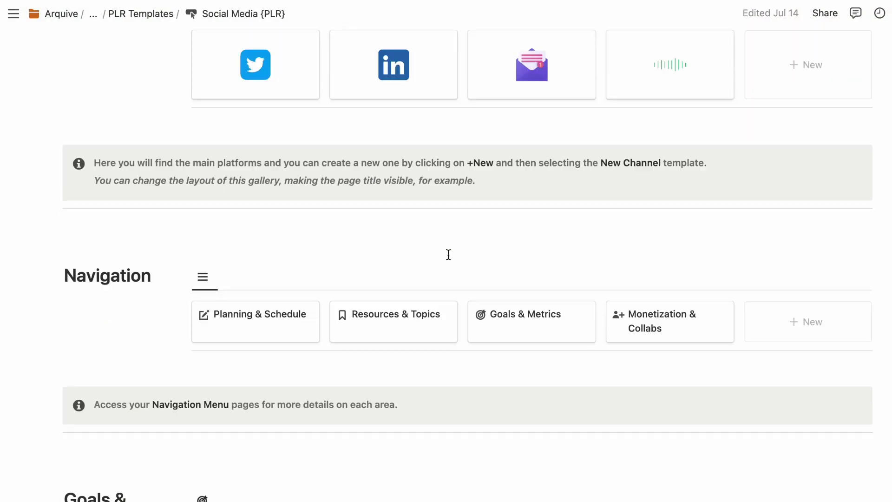
scroll(300, 234, "down", 5)
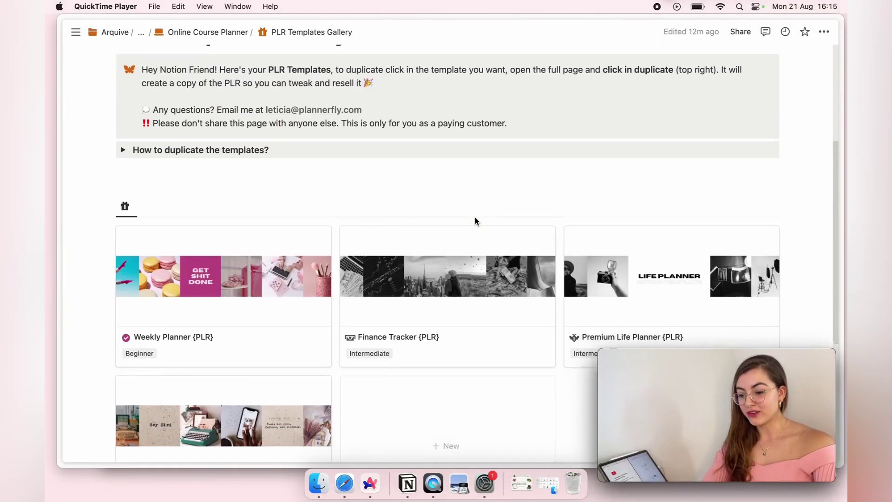
scroll(475, 217, "down", 3)
- Browse the gallery grid and open the Weekly Planner {PLR Template} page
scroll(232, 228, "up", 1)
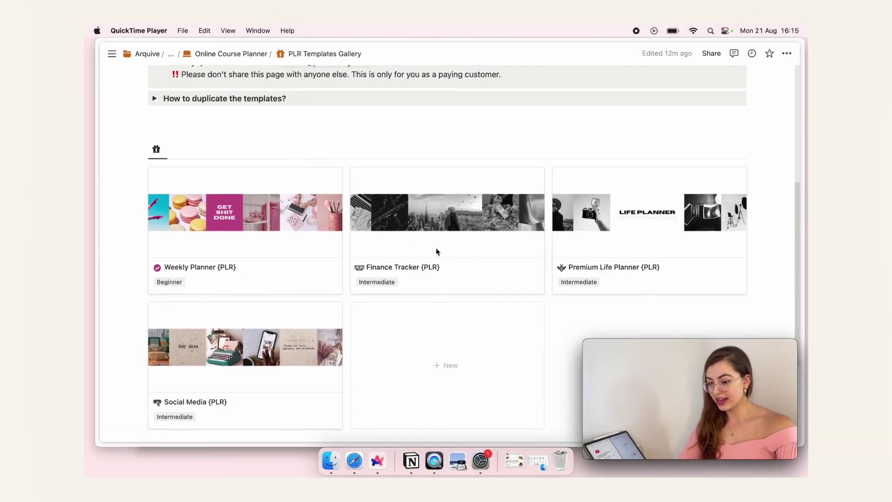
scroll(339, 253, "down", 2)
scroll(258, 275, "down", 2)
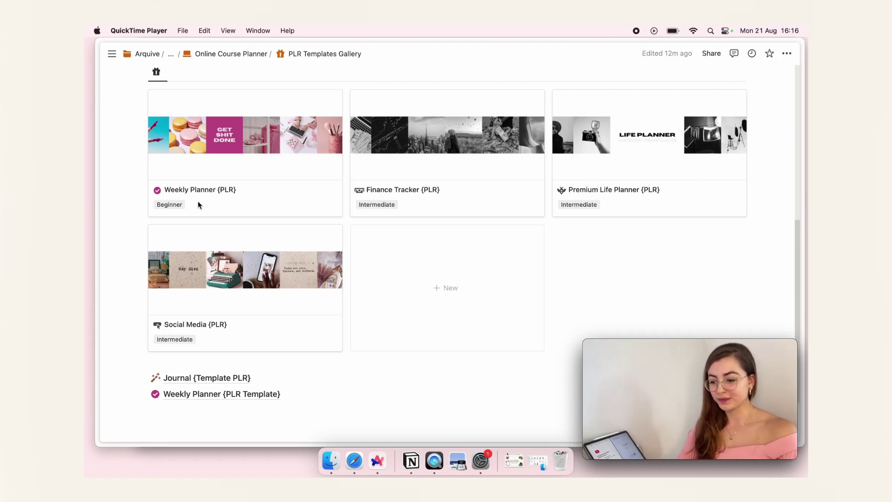
scroll(253, 177, "down", 2)
scroll(283, 164, "up", 3)
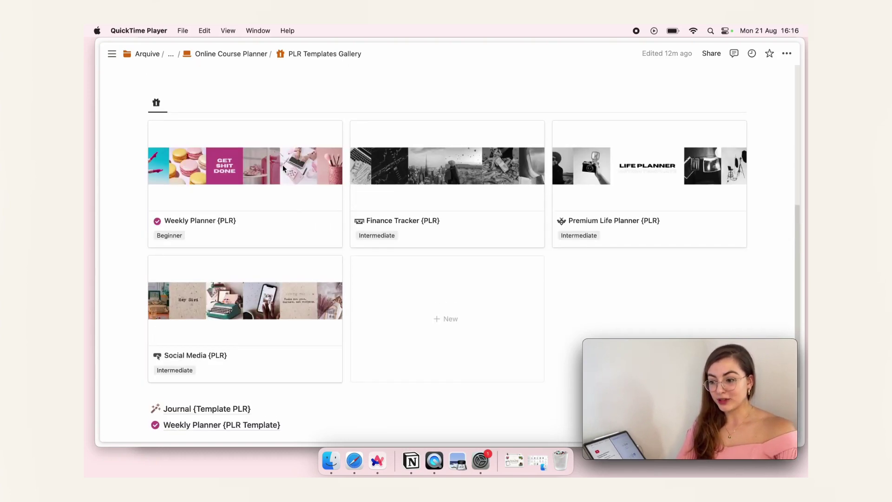
left_click(264, 180)
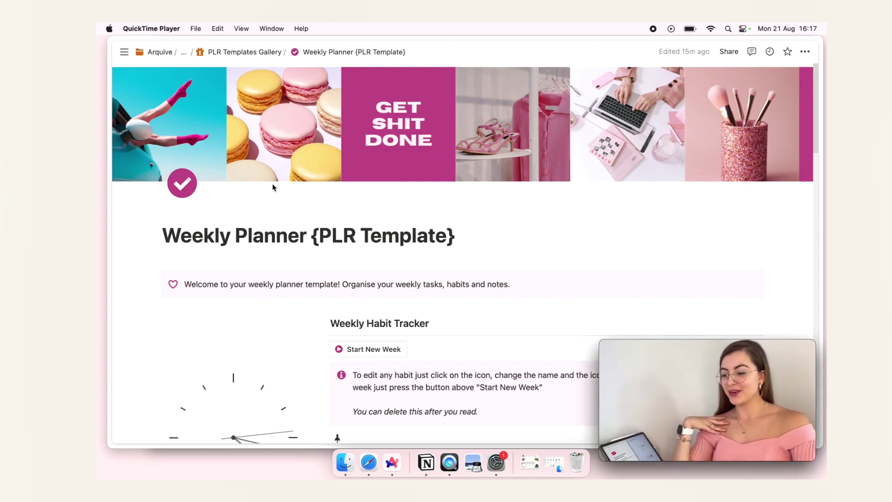
- Retitle the page 'Life and Business Weekly Planner' and remove its pink cover image
left_click(268, 216)
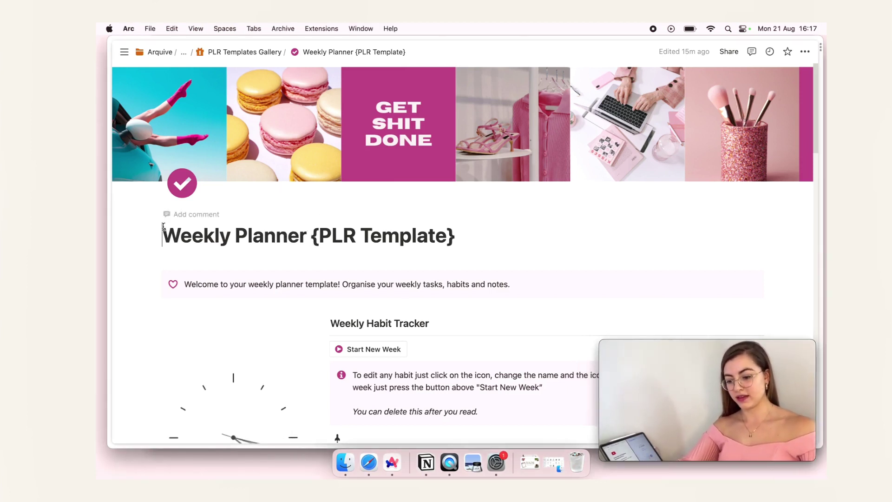
type("Busin")
key("BackSpace")
key("BackSpace")
key("BackSpace")
key("BackSpace")
key("BackSpace")
type("Life and B")
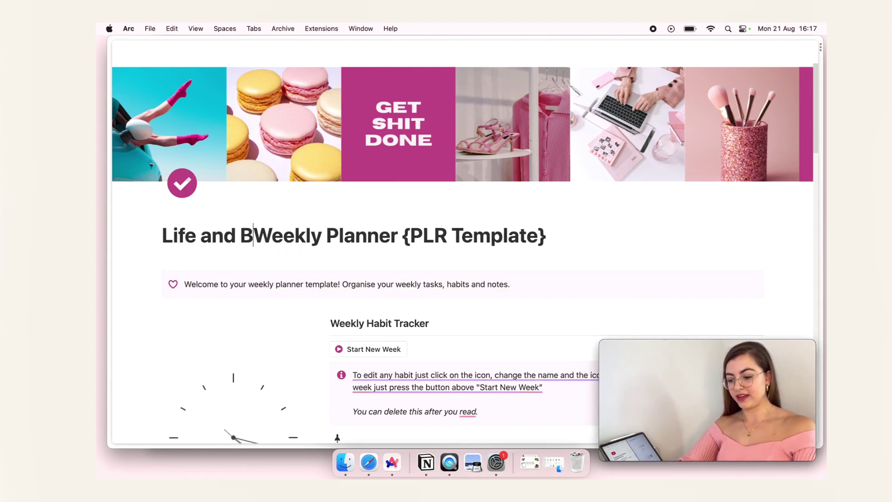
type("usiness")
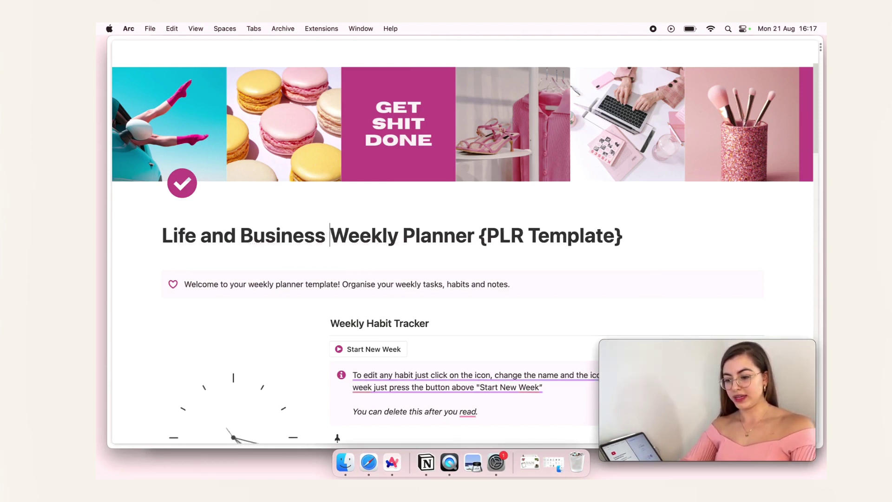
left_click_drag(477, 231, 623, 223)
key("BackSpace")
left_click(712, 179)
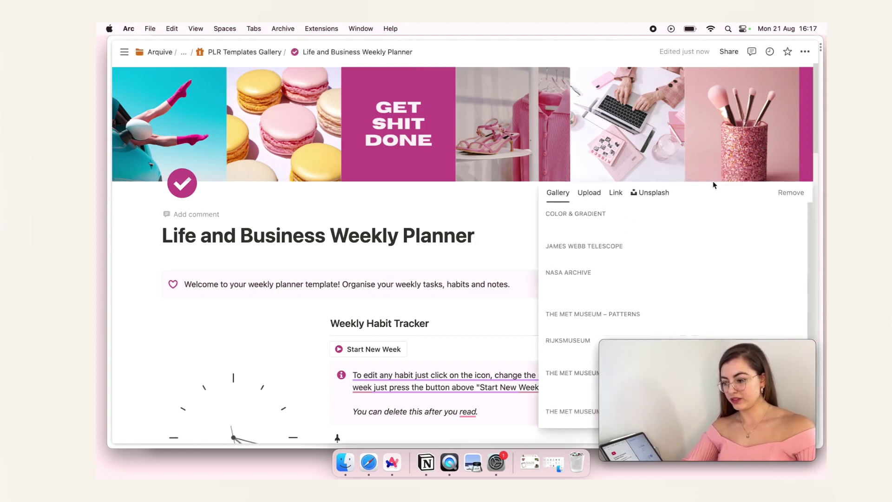
left_click(783, 191)
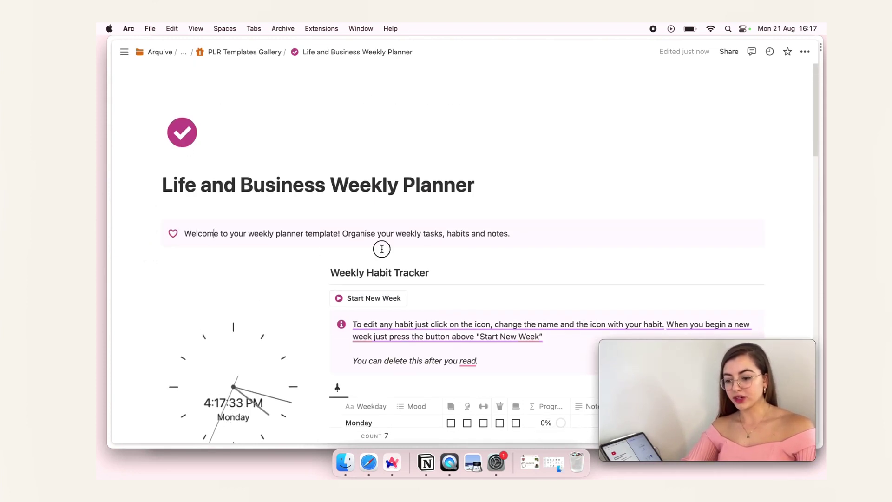
- Narrow the clock column so the habit tracker column gets wider
scroll(372, 258, "down", 1)
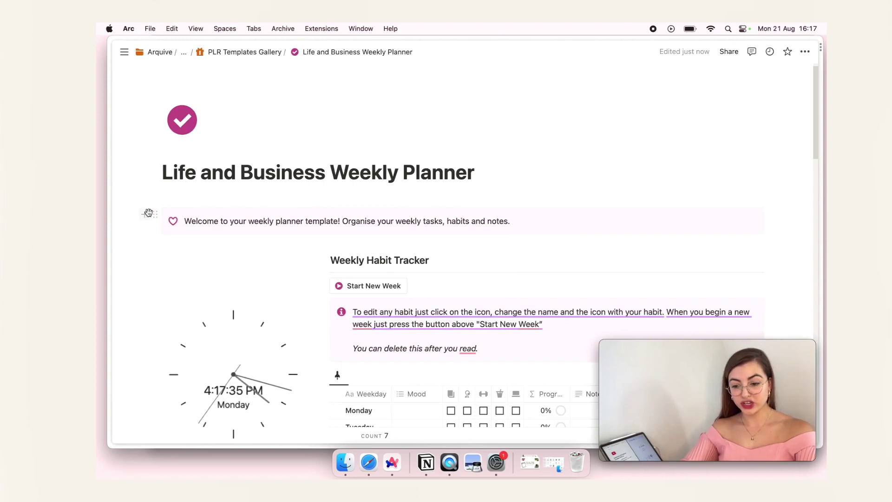
left_click(148, 213)
key("Escape")
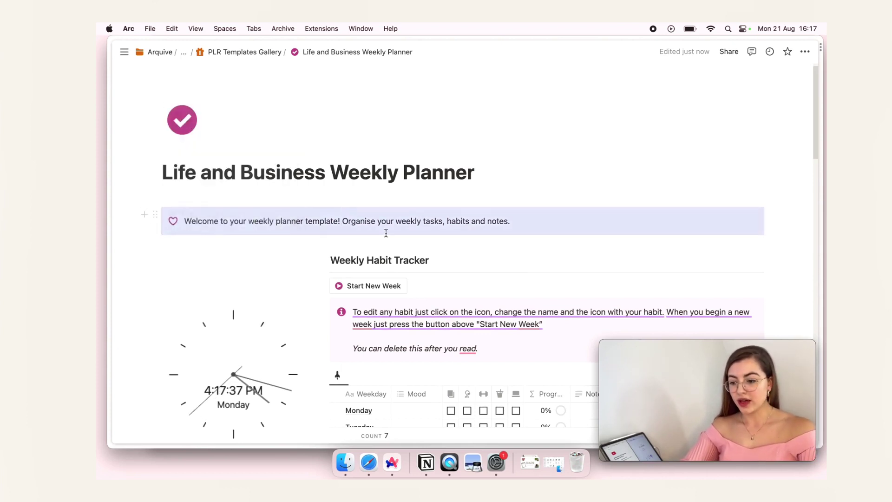
scroll(386, 233, "down", 5)
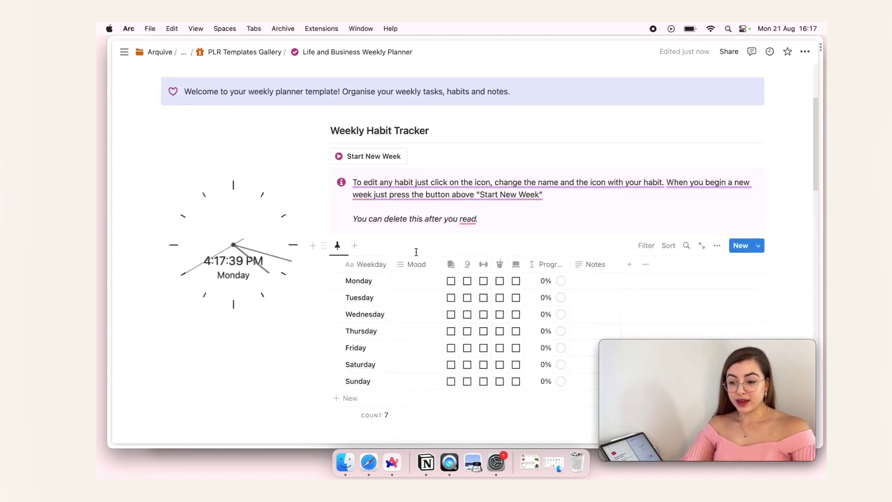
left_click_drag(309, 209, 276, 205)
scroll(442, 251, "down", 1)
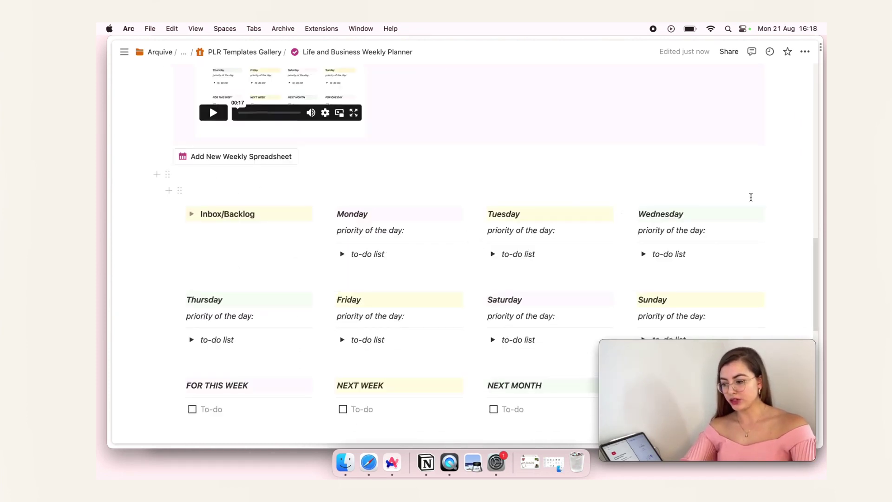
- Delete the weekly planner day blocks
left_click_drag(787, 188, 292, 326)
scroll(354, 325, "down", 4)
scroll(315, 284, "up", 2)
key("BackSpace")
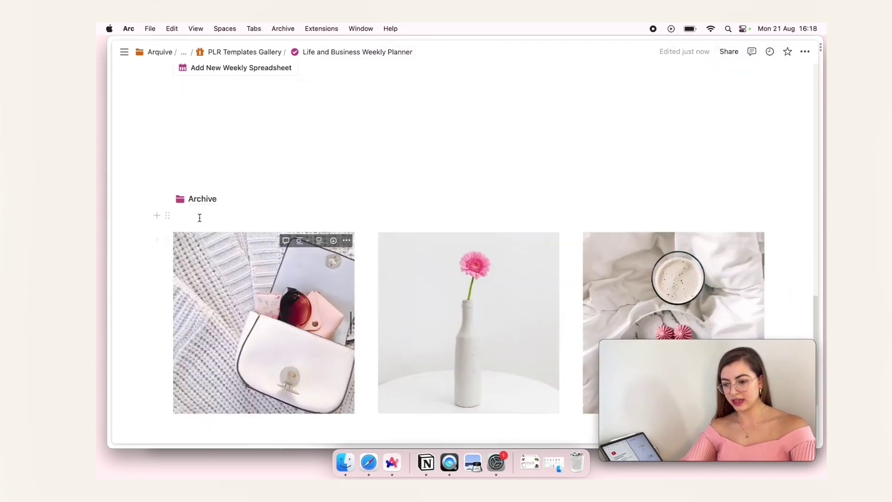
- Delete the instructions callout, demo video and button blocks under Weekly Planner
scroll(202, 213, "up", 3)
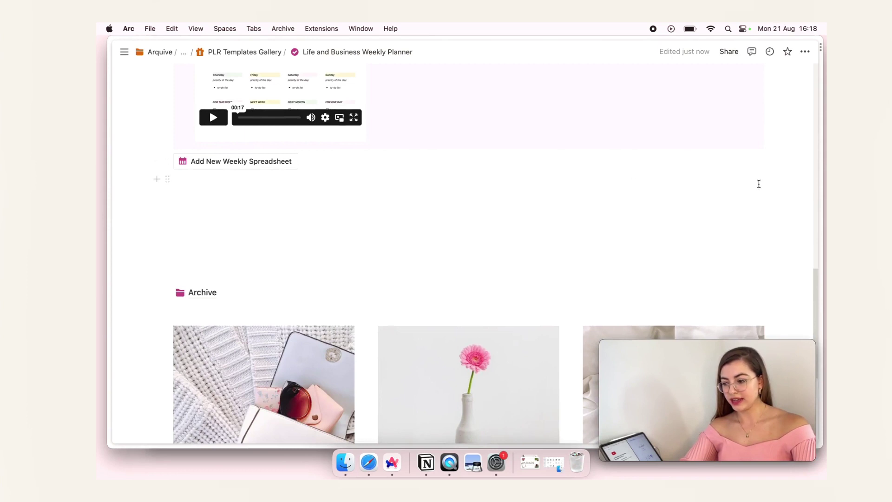
left_click_drag(766, 184, 190, 222)
scroll(366, 181, "down", 5)
scroll(344, 181, "up", 10)
key("BackSpace")
- Insert an inline database under Weekly Planner with a Calendar layout shown by week
left_click(204, 188)
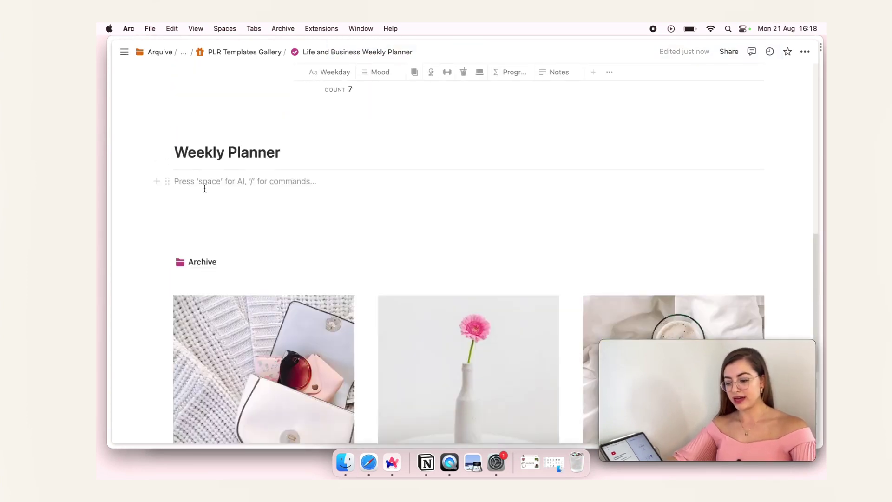
type("/data")
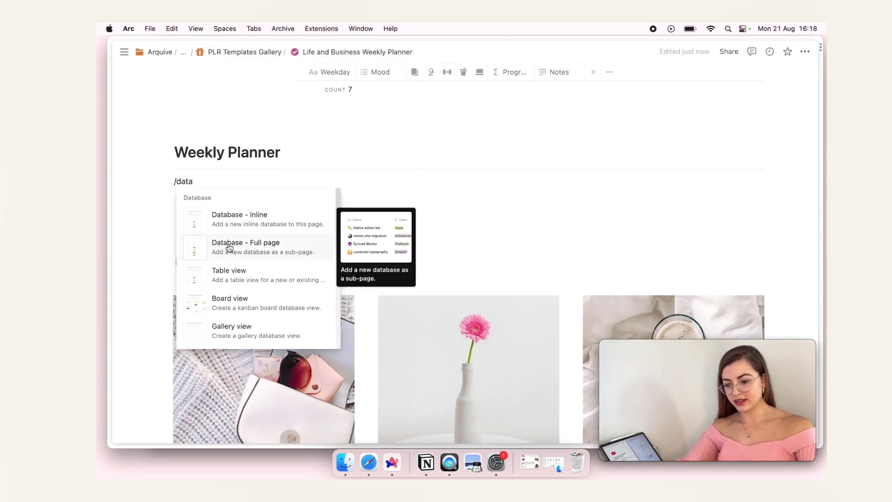
left_click(238, 220)
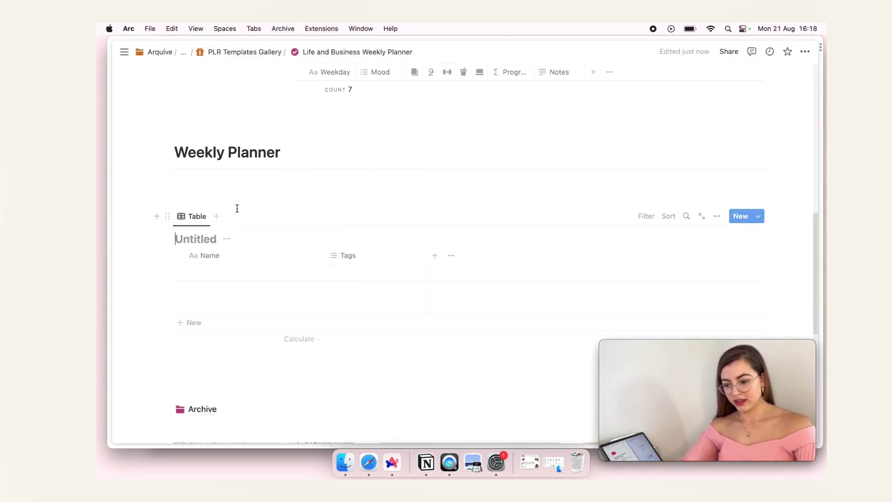
left_click(717, 216)
left_click(671, 136)
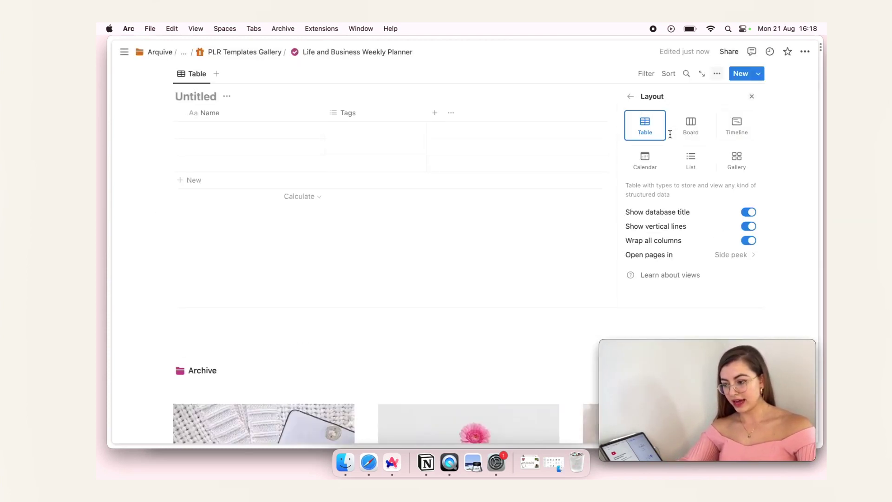
left_click(661, 161)
left_click(693, 238)
left_click(670, 276)
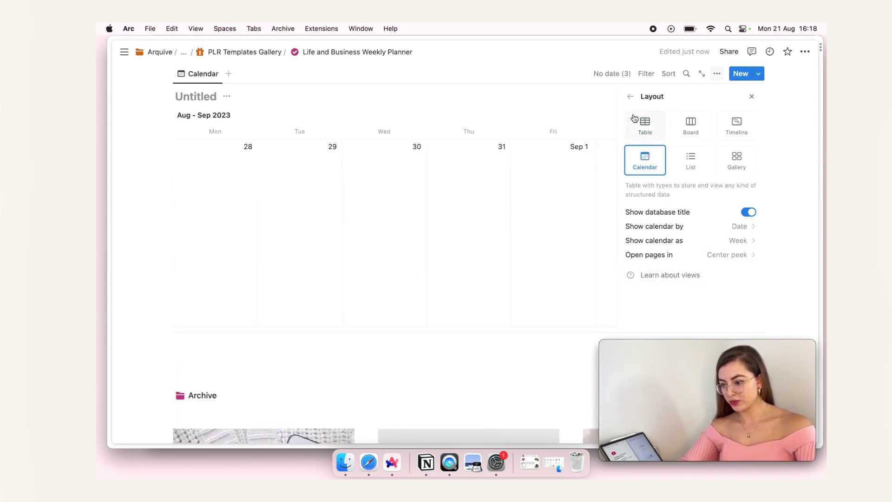
- Name the view 'Weekly Planner Business' and give it a calendar icon
left_click(630, 96)
left_click(663, 116)
type("Weel")
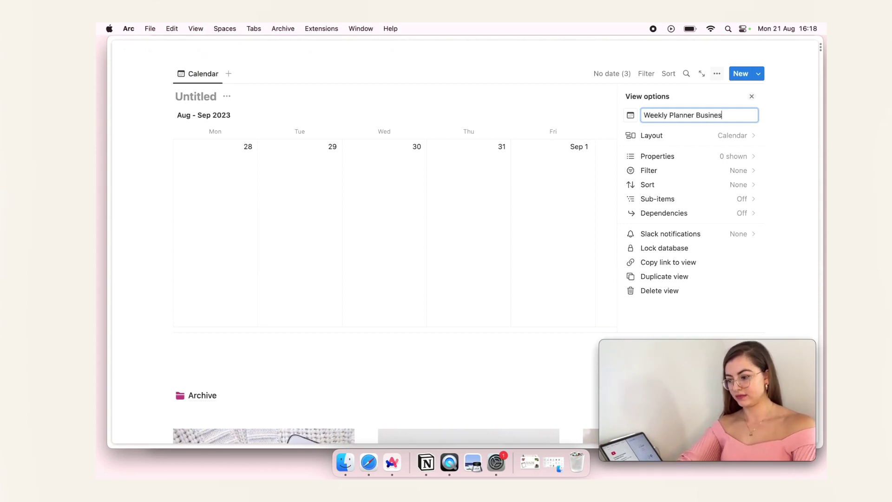
type("ly Planner Business")
left_click(630, 115)
type("cal")
left_click(595, 182)
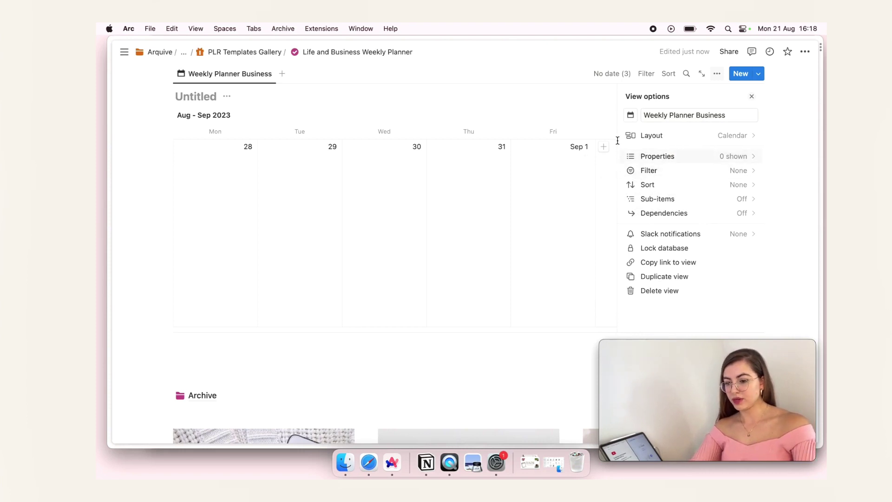
- Title the database 'Life and Business Weekly Planner'
left_click(205, 96)
type("Life and Business")
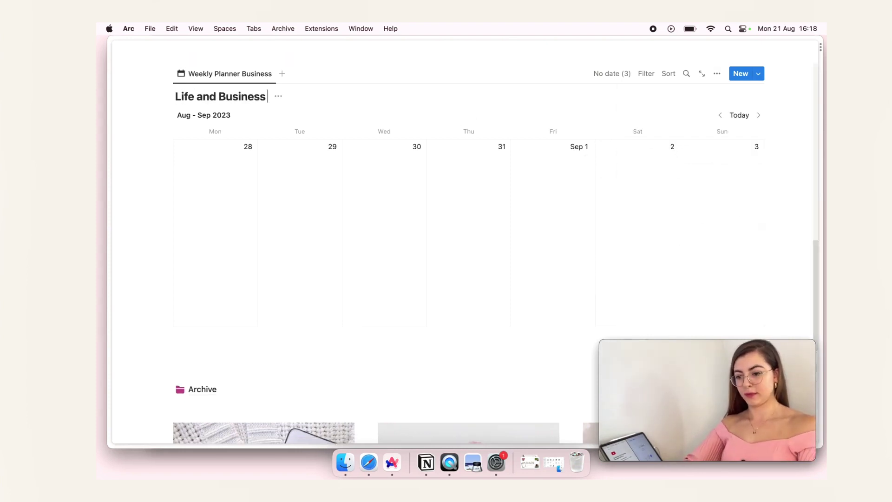
type(" Weekly Planner")
scroll(367, 167, "down", 1)
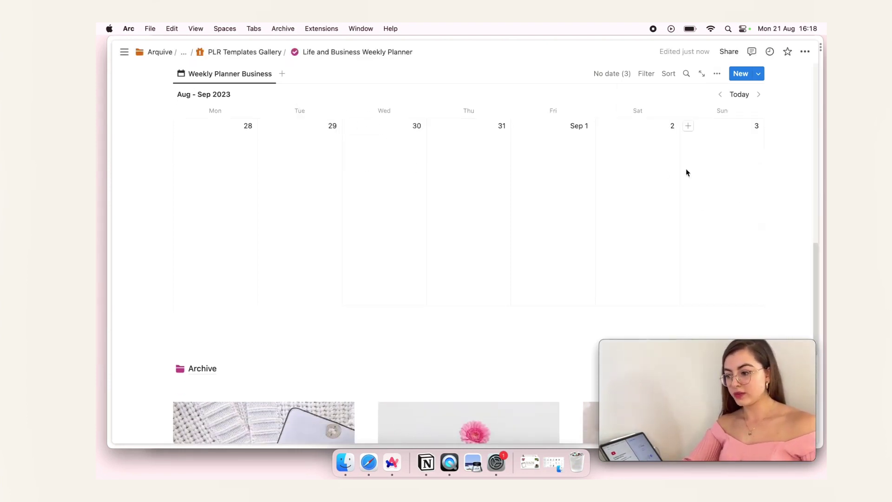
scroll(695, 161, "up", 1)
- Create a new database template with a brown dot circle icon
left_click(758, 77)
left_click(700, 146)
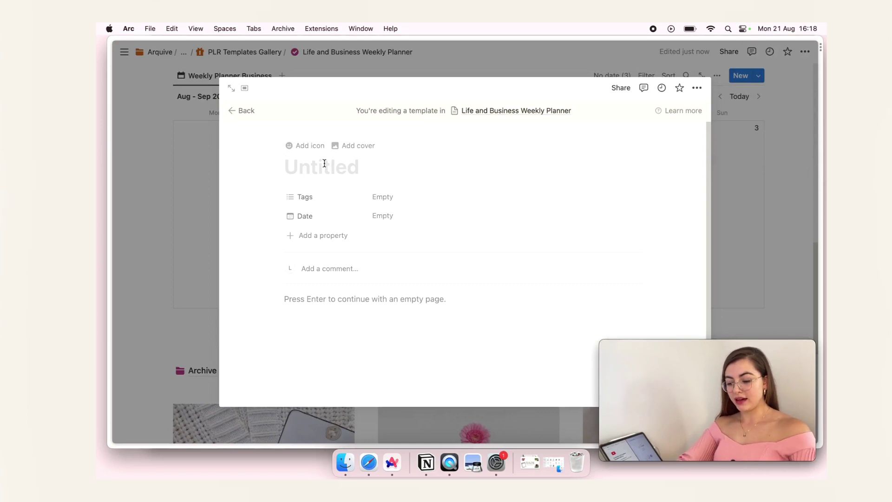
type("N")
key("BackSpace")
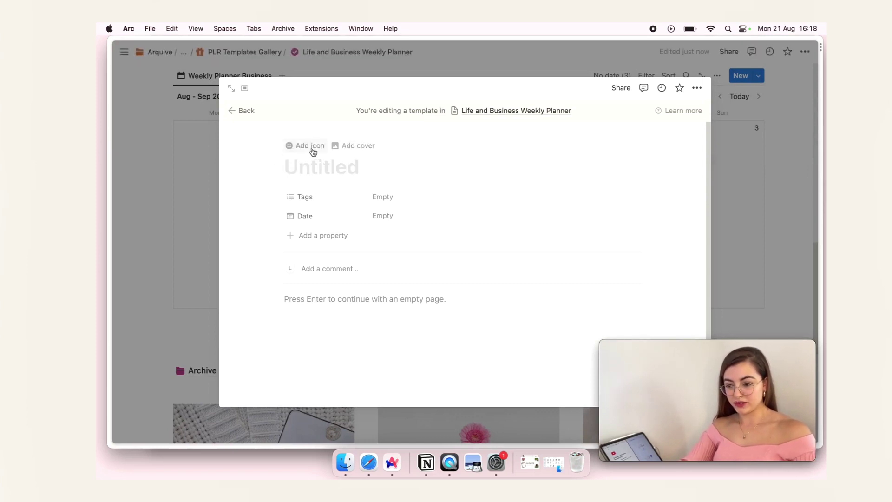
left_click(315, 151)
left_click(247, 223)
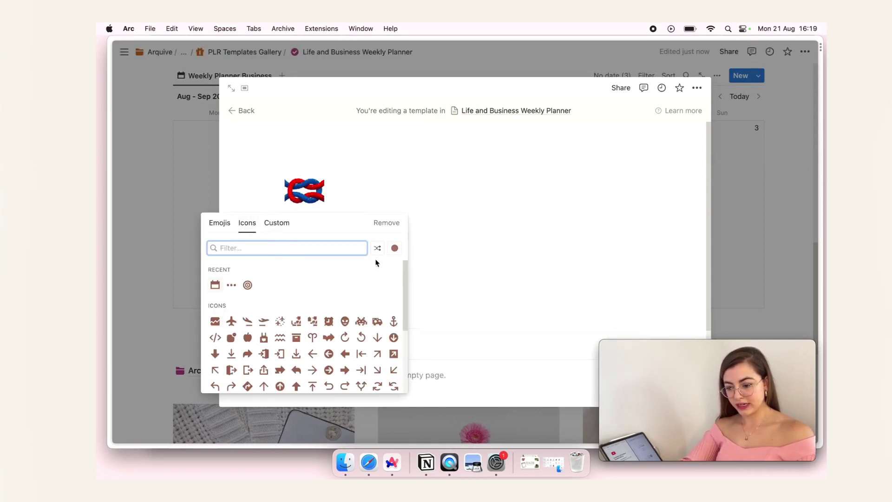
type("al")
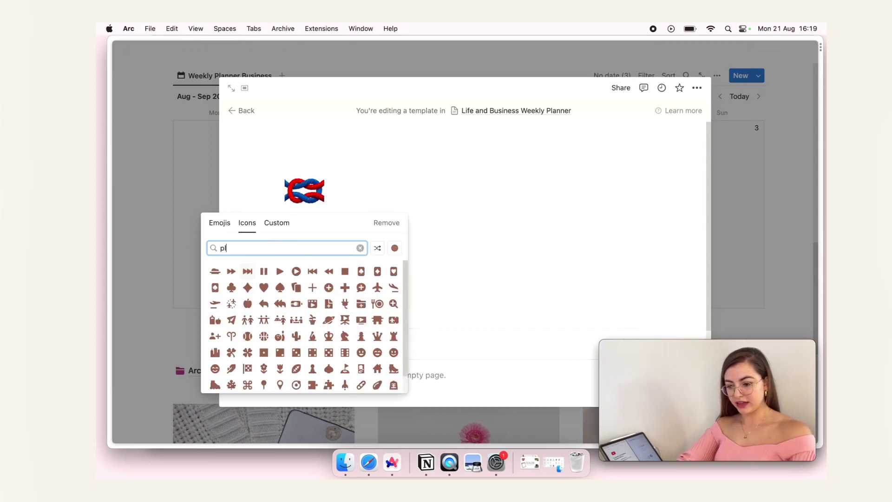
key("BackSpace")
key("BackSpace")
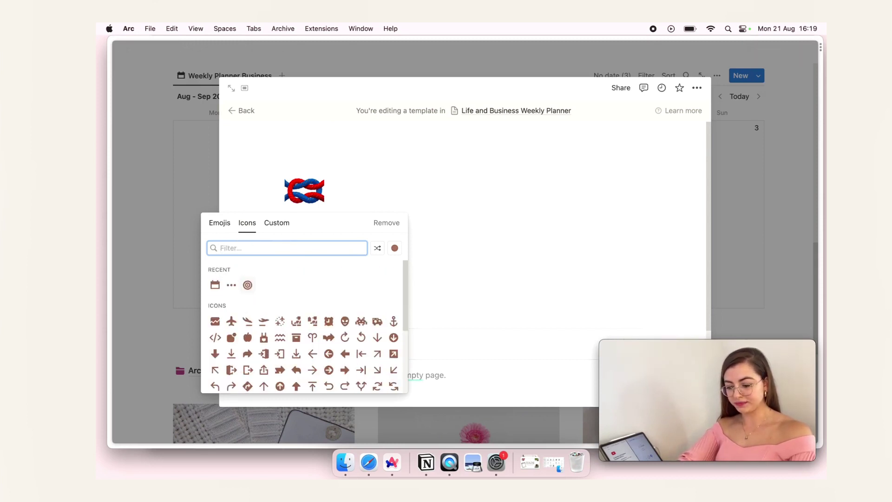
type("do")
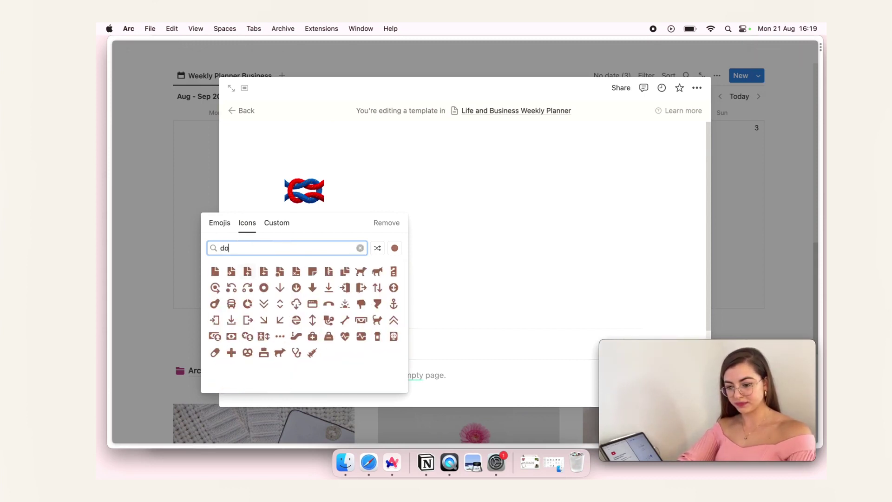
left_click(266, 288)
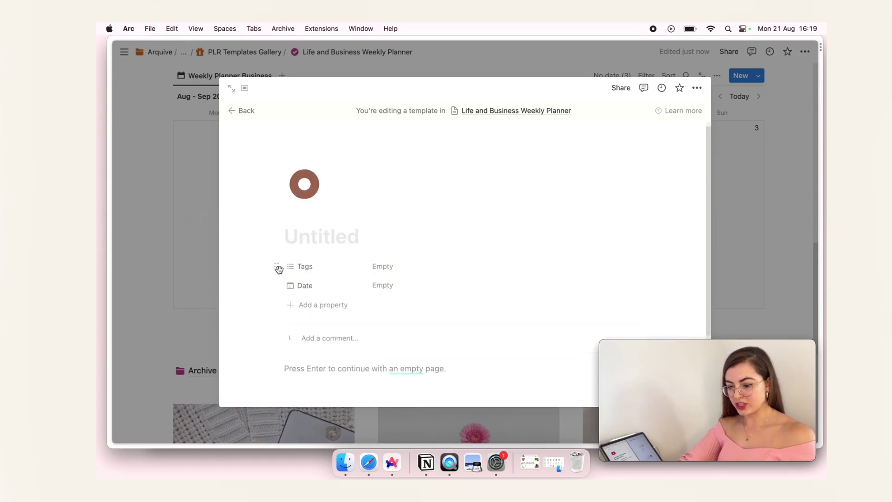
- Replace the Tags property with a Select property 'Priority' using the alert icon
left_click(276, 265)
left_click(306, 349)
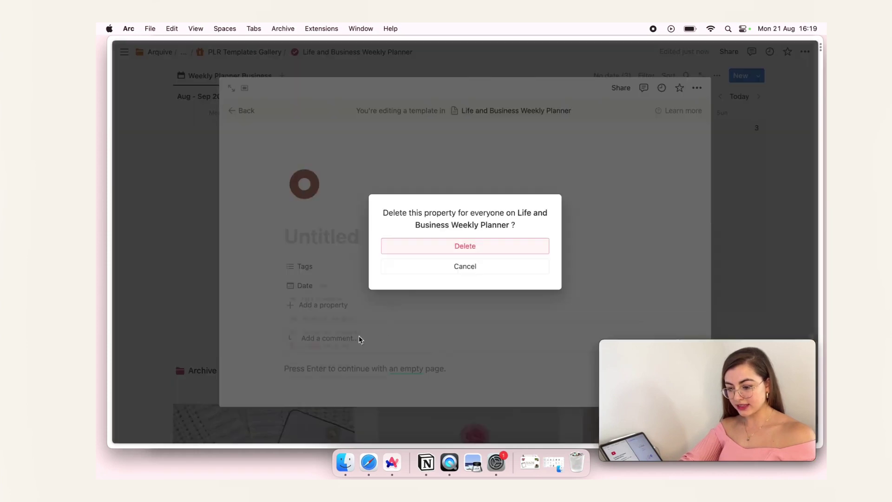
left_click(426, 251)
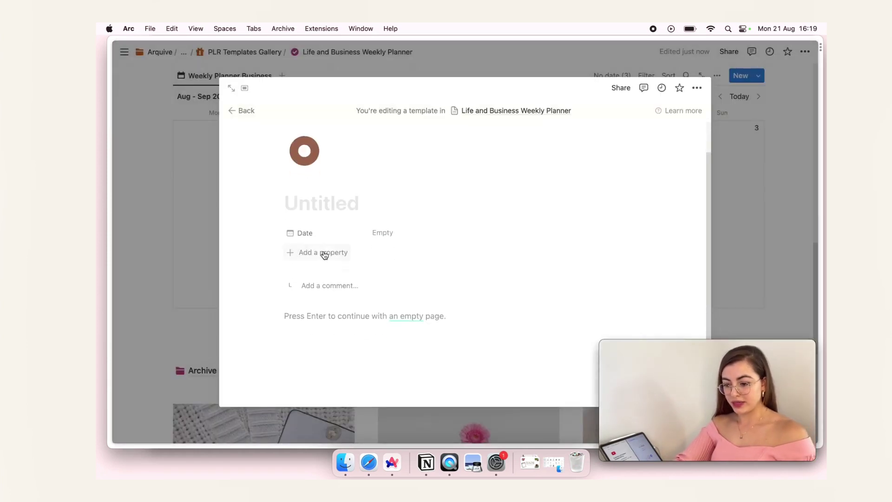
left_click(324, 253)
scroll(341, 330, "down", 2)
scroll(341, 330, "down", 1)
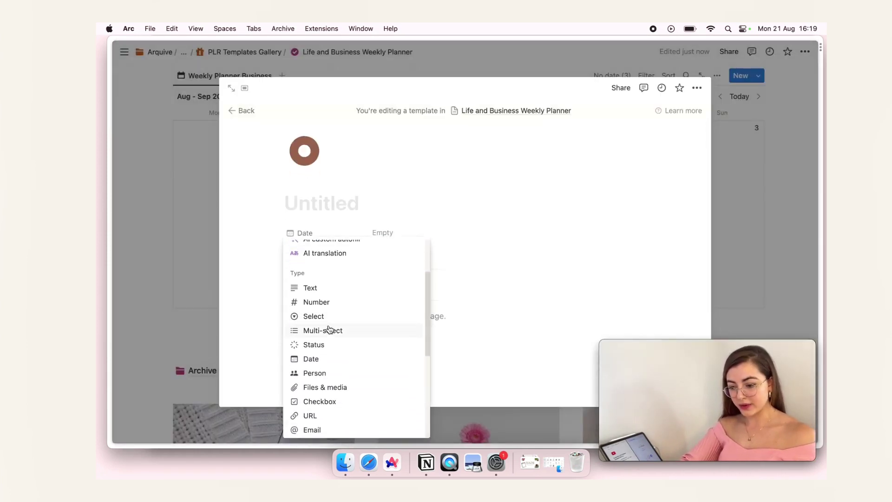
left_click(329, 318)
type("Prior")
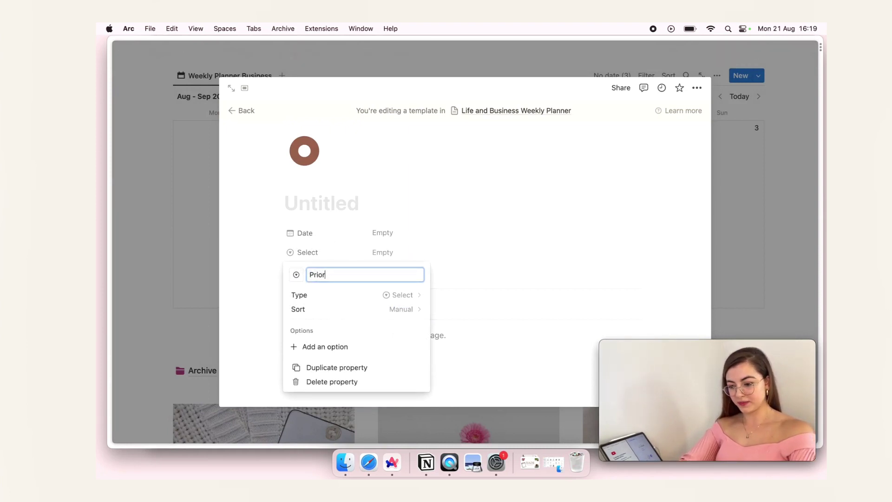
type("ity")
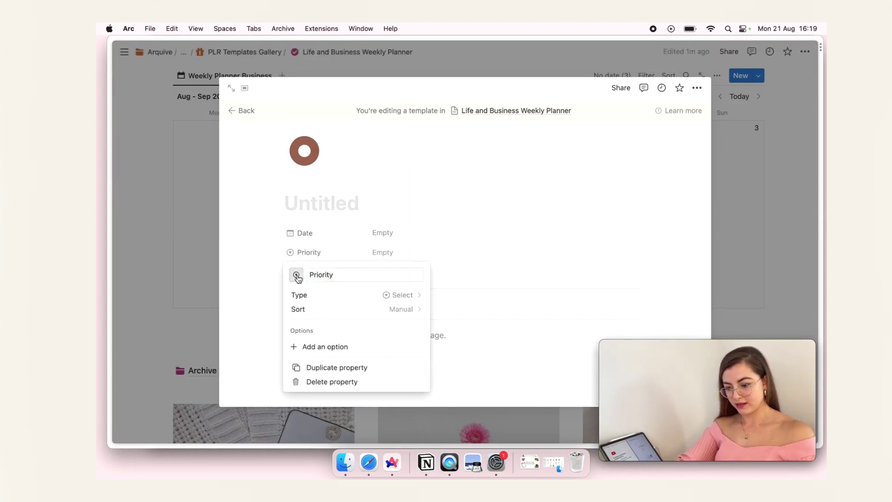
left_click(296, 275)
type("alert")
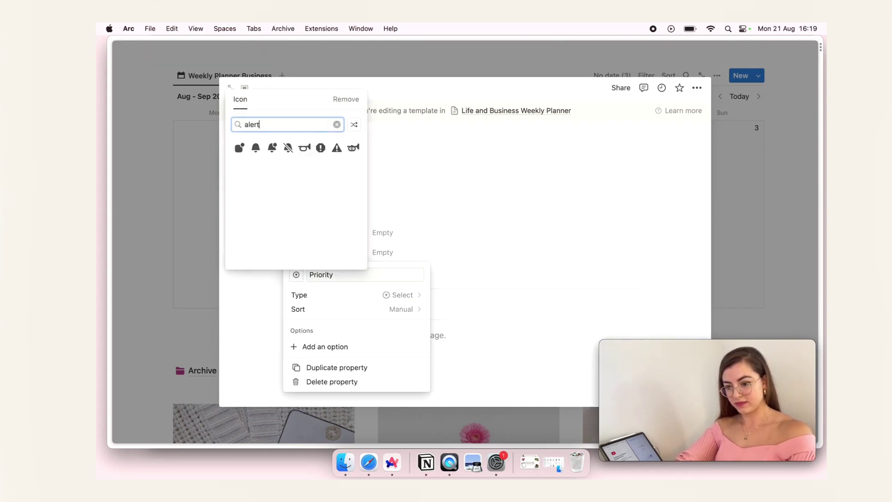
left_click(319, 148)
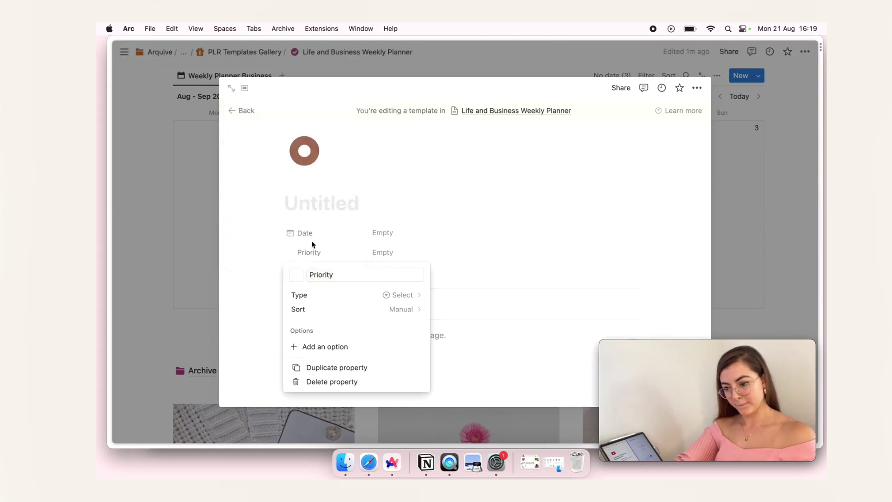
- Give Priority green, yellow and red circle emoji options
left_click(363, 347)
key("ctrl+super+space")
left_click(332, 195)
key("Return")
key("ctrl+super+space")
left_click(353, 195)
key("Return")
key("ctrl+super+space")
left_click(267, 214)
key("Return")
left_click(454, 251)
- Add a Checkbox property and move Priority above Date
left_click(325, 271)
scroll(331, 195, "down", 3)
scroll(332, 199, "down", 1)
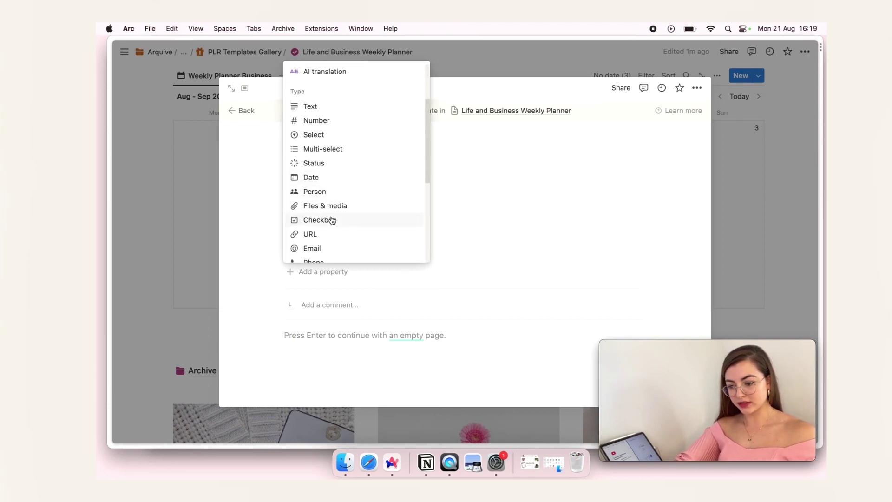
left_click(331, 220)
key("Escape")
left_click(318, 269)
mouse_move(319, 272)
left_mouse_down()
mouse_move(297, 255)
mouse_move(327, 259)
left_mouse_up()
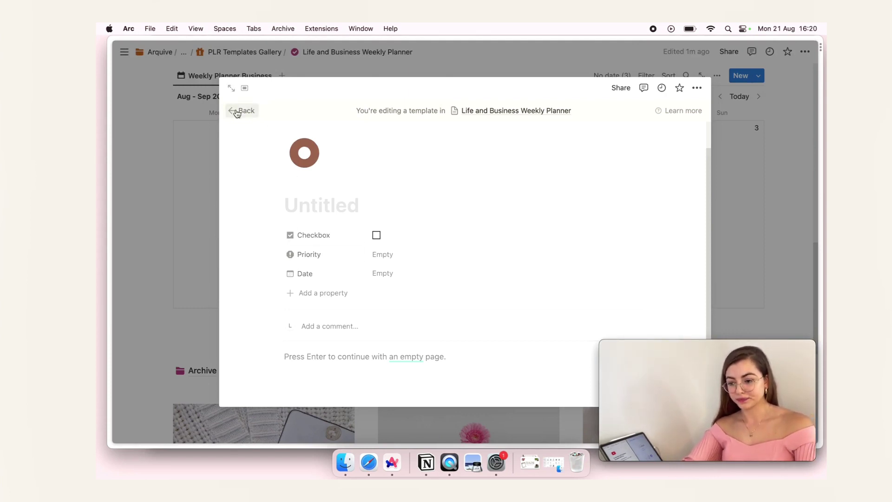
- Add a Select property 'Category' with options Life and Business
left_click(325, 294)
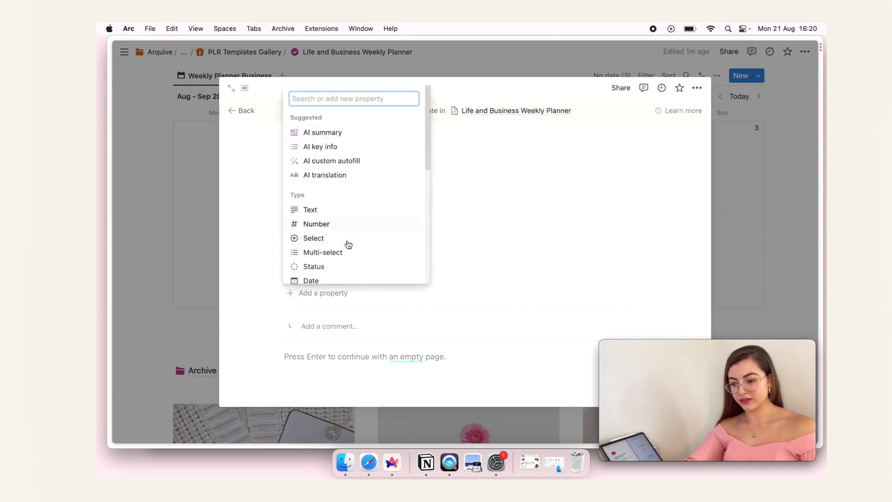
left_click(347, 224)
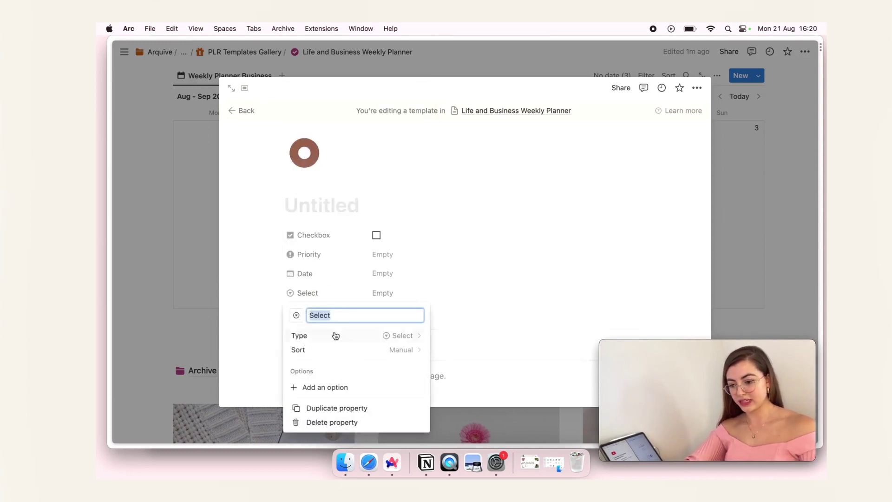
type("Ca")
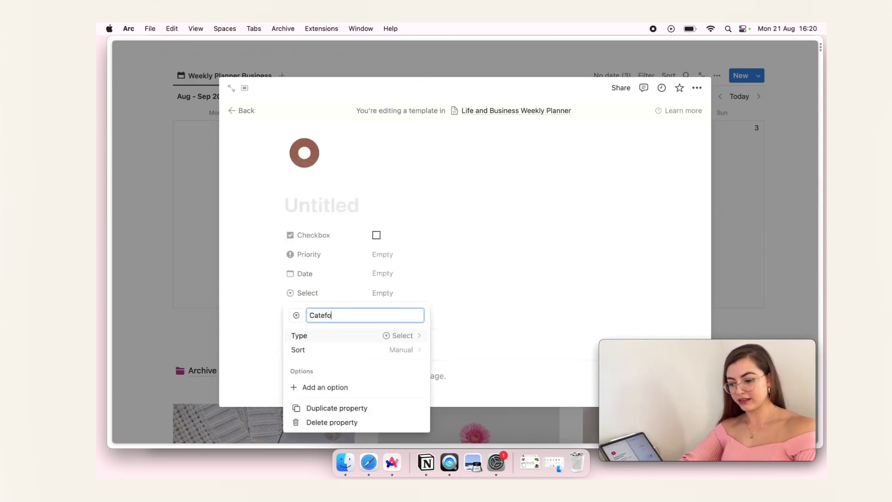
type("tegoru")
key("BackSpace")
type("y")
left_click(357, 387)
type("Life")
key("Return")
type("Business")
key("Return")
left_click(404, 224)
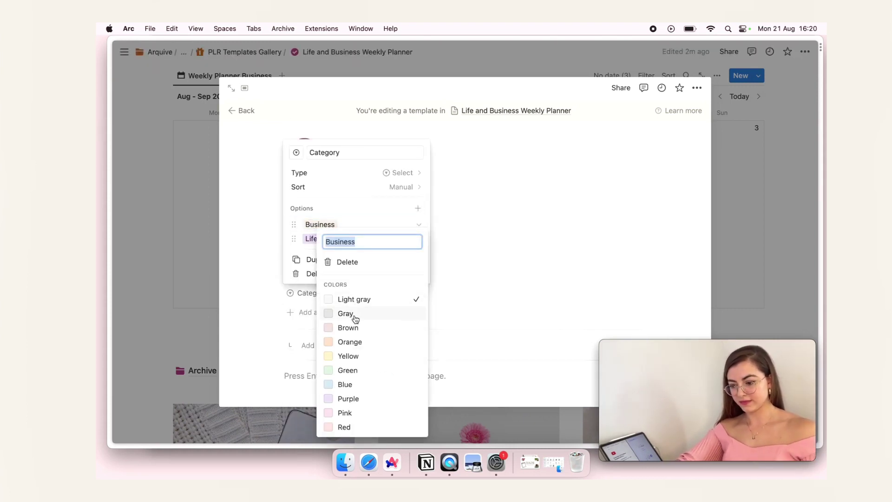
left_click(299, 239)
left_click(354, 204)
- Make the Untitled template the default for all planner views
left_click(234, 112)
left_click(237, 111)
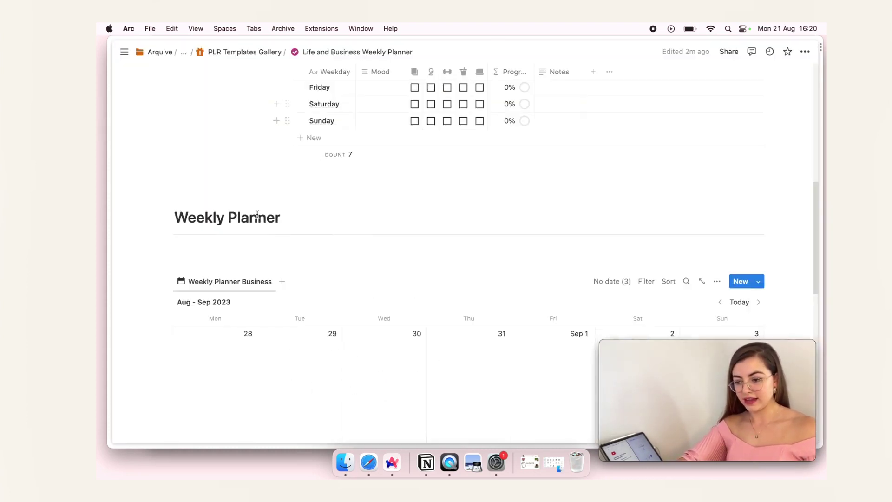
scroll(644, 260, "down", 10)
scroll(663, 225, "up", 6)
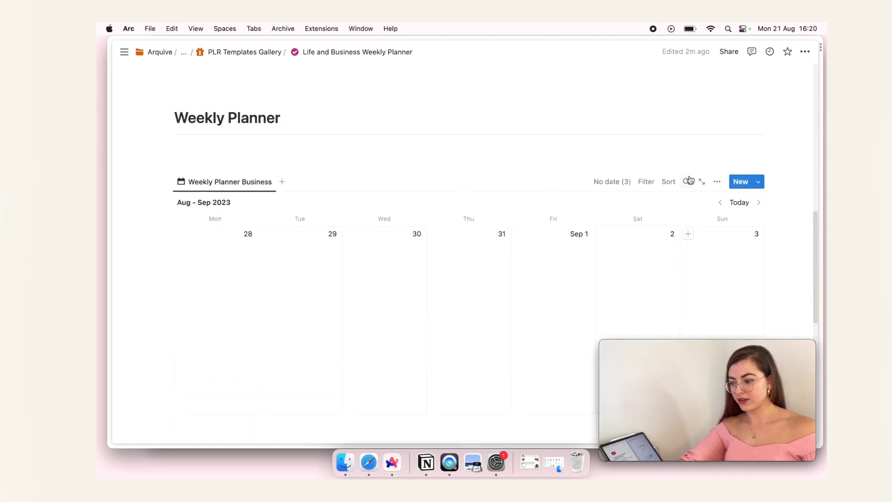
left_click(760, 182)
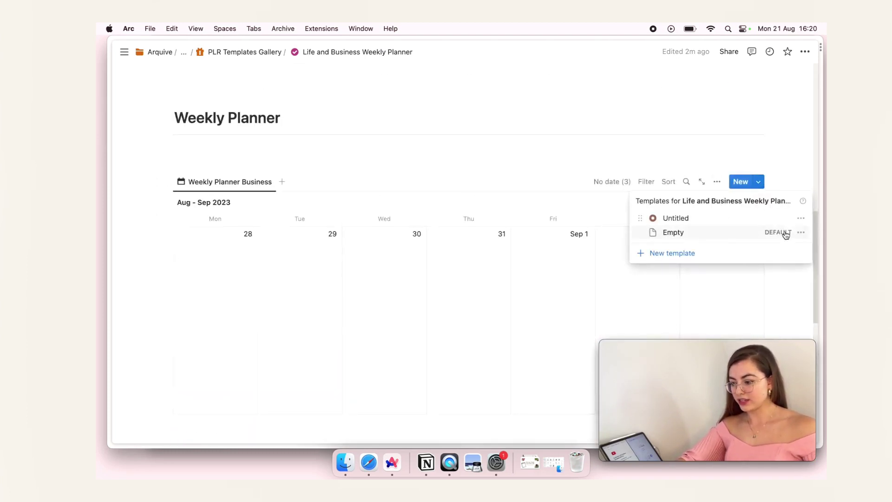
left_click(802, 218)
left_click(715, 205)
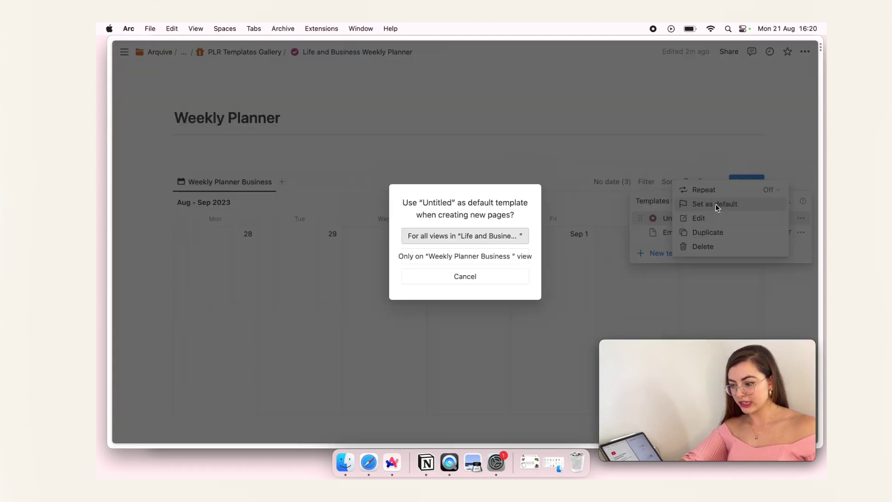
left_click(479, 242)
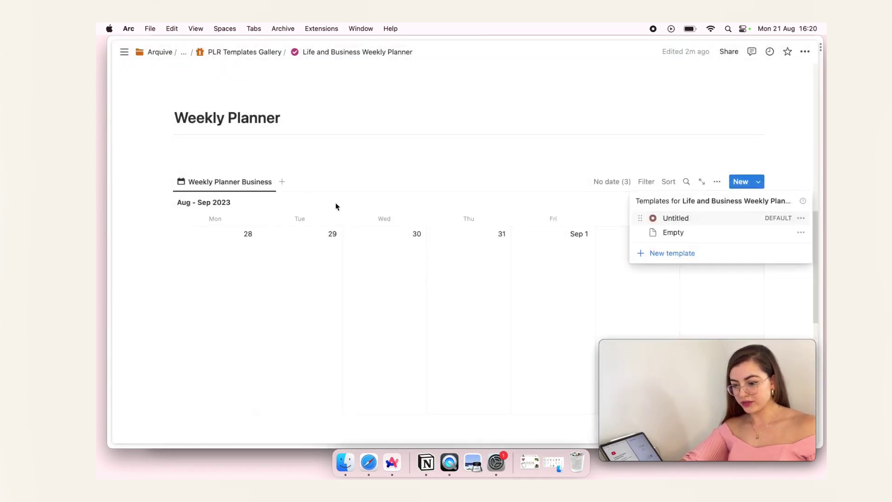
left_click(349, 175)
- Clear the calendar view's name and delete the empty line under the heading
left_click(238, 183)
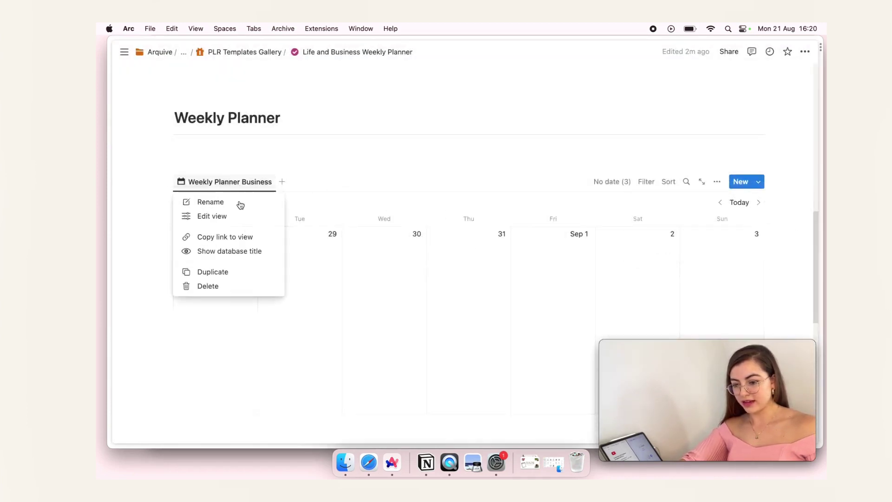
left_click(209, 202)
key("BackSpace")
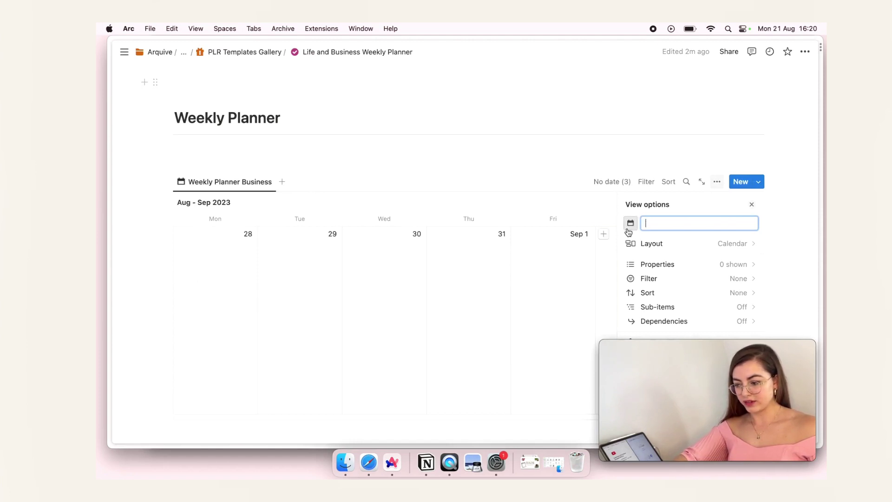
left_click(408, 178)
scroll(414, 186, "down", 1)
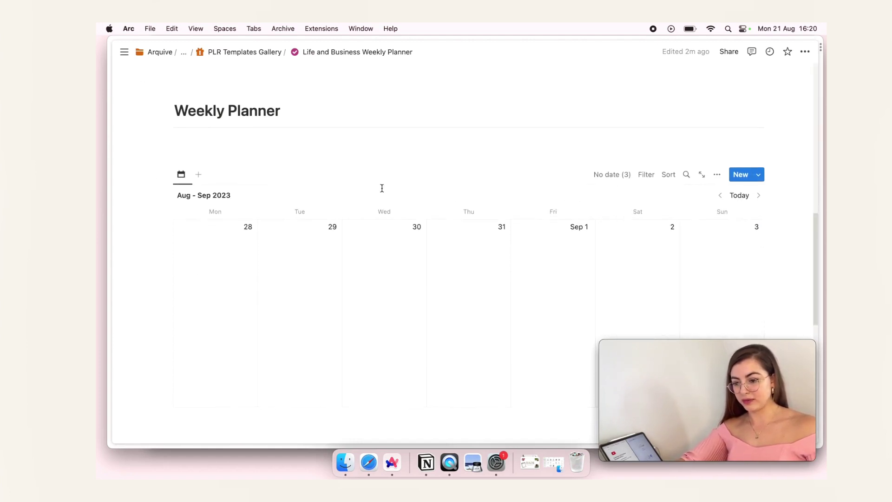
left_click(285, 152)
key("BackSpace")
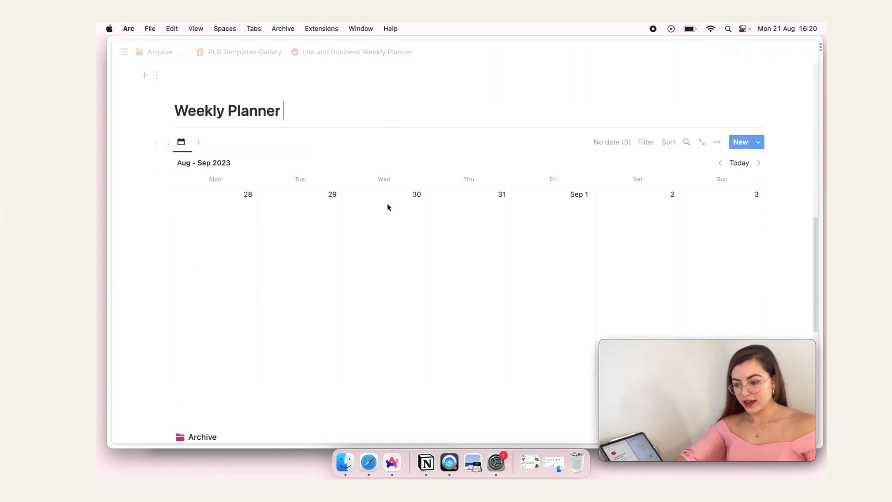
scroll(520, 206, "down", 1)
- Add a 'Check emails' entry on August 31 with red priority and a Category set
left_click(434, 192)
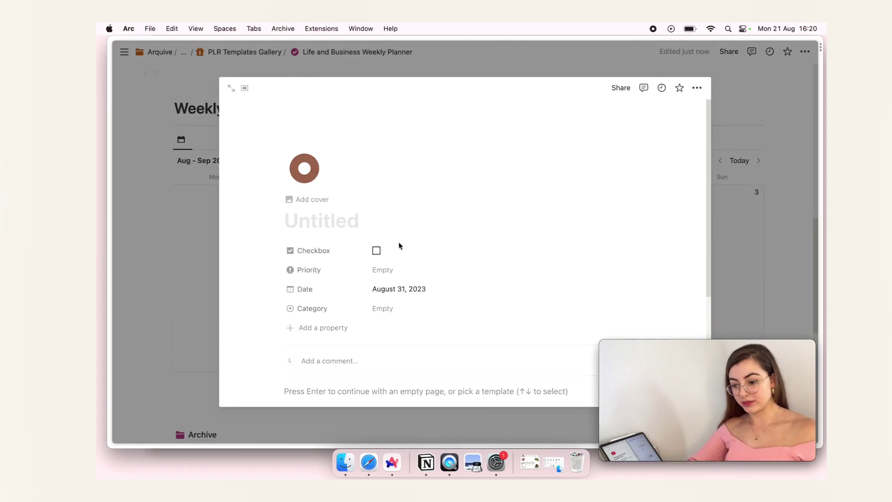
left_click(389, 271)
left_click(394, 302)
left_click(329, 221)
type("Check emails")
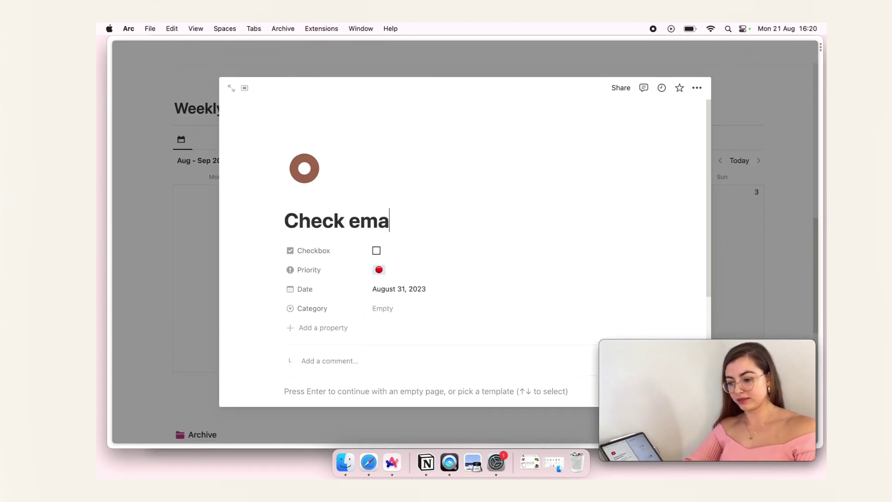
left_click(381, 309)
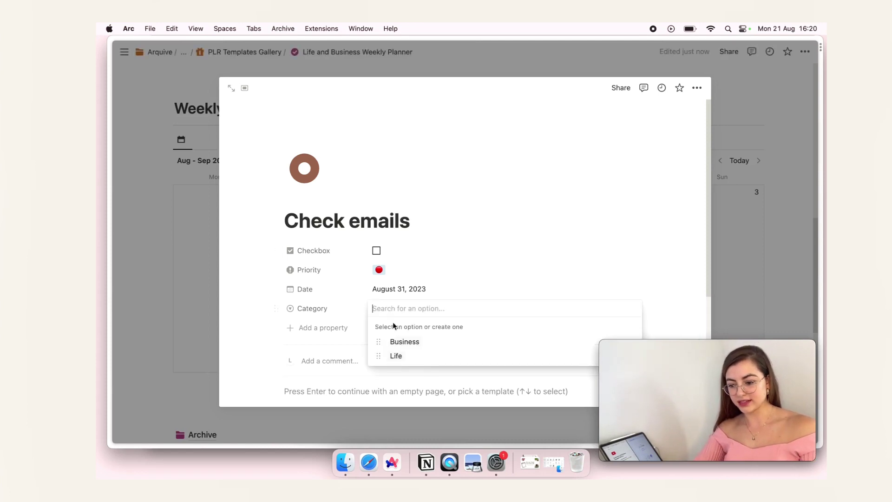
left_click_drag(414, 353, 418, 345)
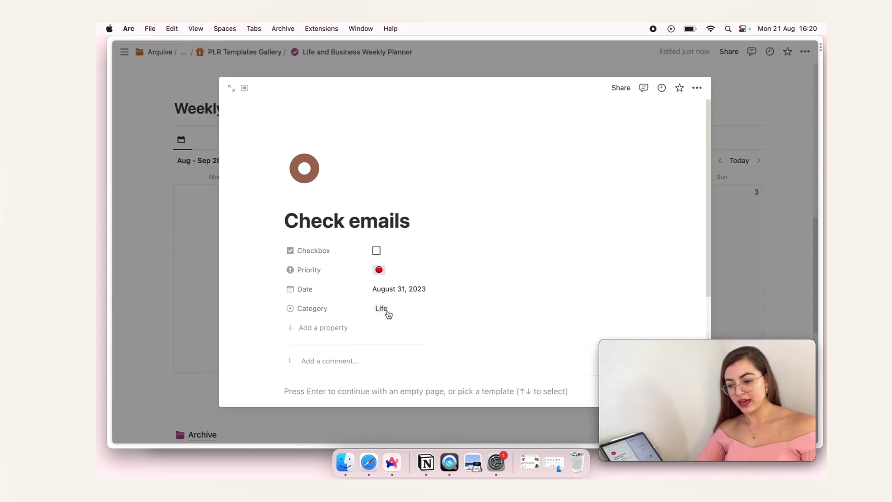
left_click(385, 309)
left_click(409, 355)
left_click(213, 284)
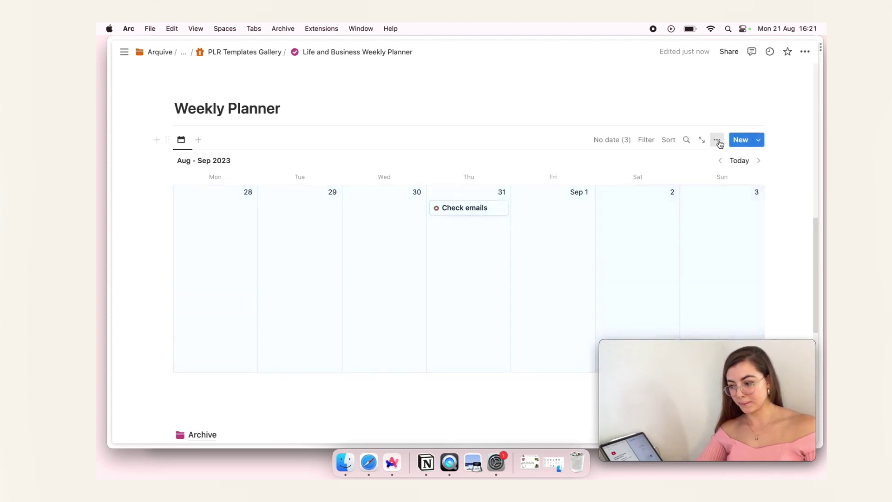
- Show the Checkbox and Priority properties on the Weekly Planner calendar cards
left_click(718, 140)
left_click(679, 224)
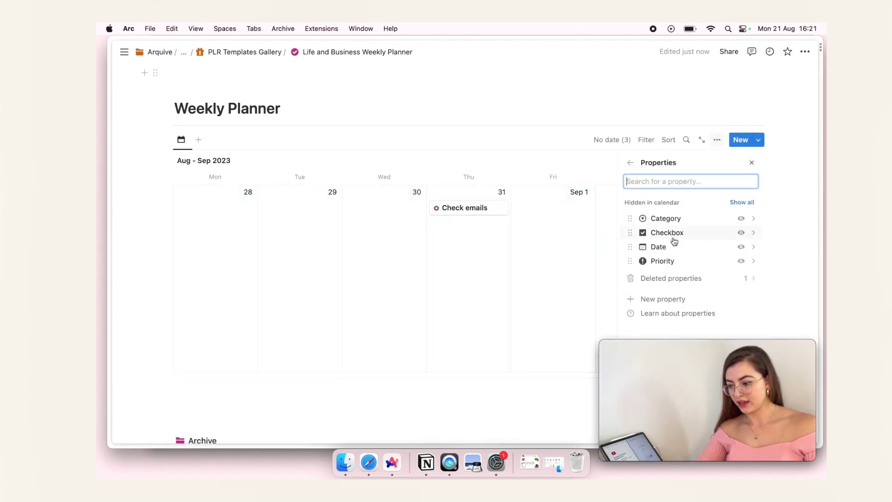
left_click(741, 233)
left_click(741, 280)
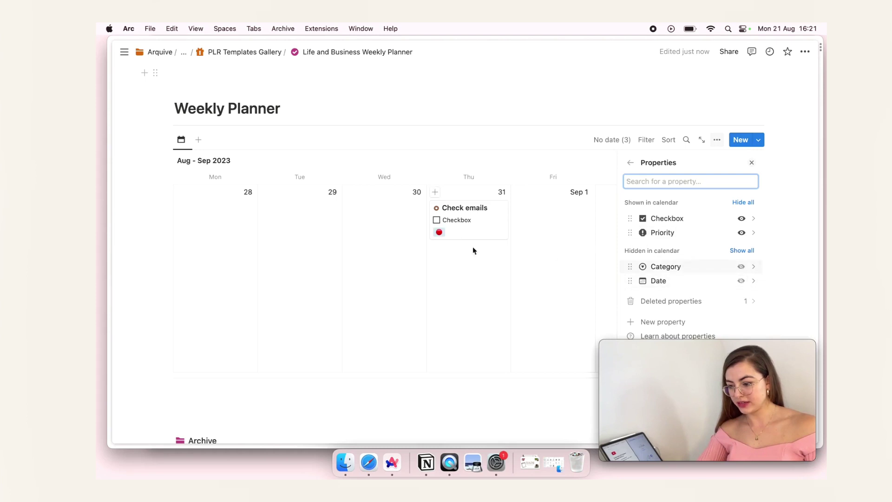
- Set Monday's Mood to Happy in the habit tracker
scroll(466, 140, "up", 5)
left_click(414, 216)
left_click(431, 215)
left_click(414, 216)
left_click(431, 216)
left_click(378, 216)
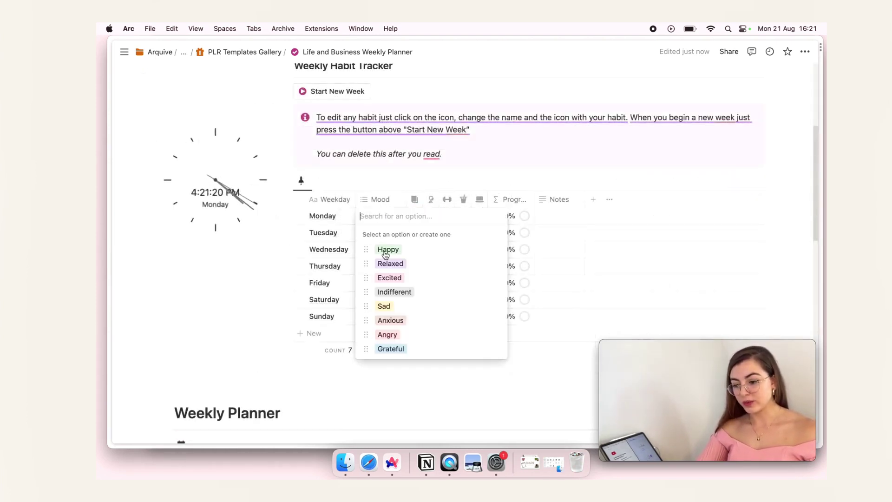
left_click(398, 252)
- Tick all five Monday habits so the day reaches 100%
left_click(414, 216)
left_click(414, 216)
left_click(431, 216)
left_click(447, 216)
left_click(464, 215)
left_click(479, 216)
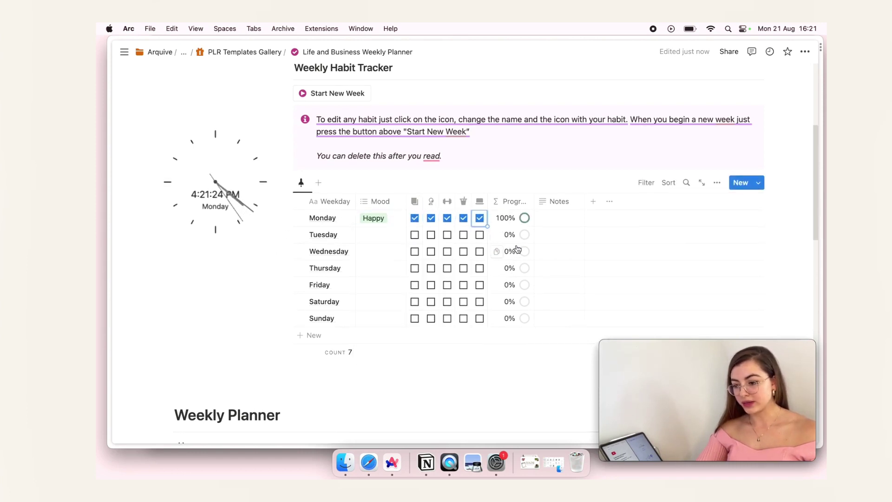
scroll(513, 248, "up", 5)
- Switch from the Notion planner to the Catchy Mager design in Canva
left_click(182, 135)
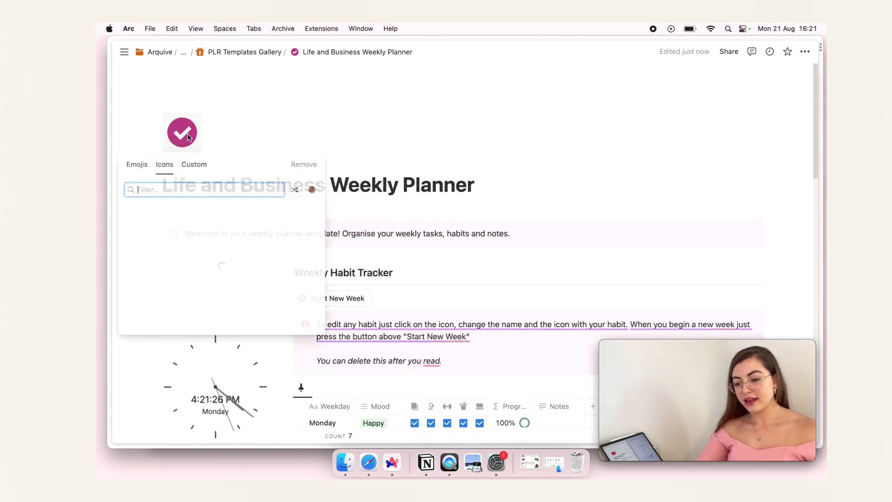
left_click(156, 102)
mouse_move(112, 148)
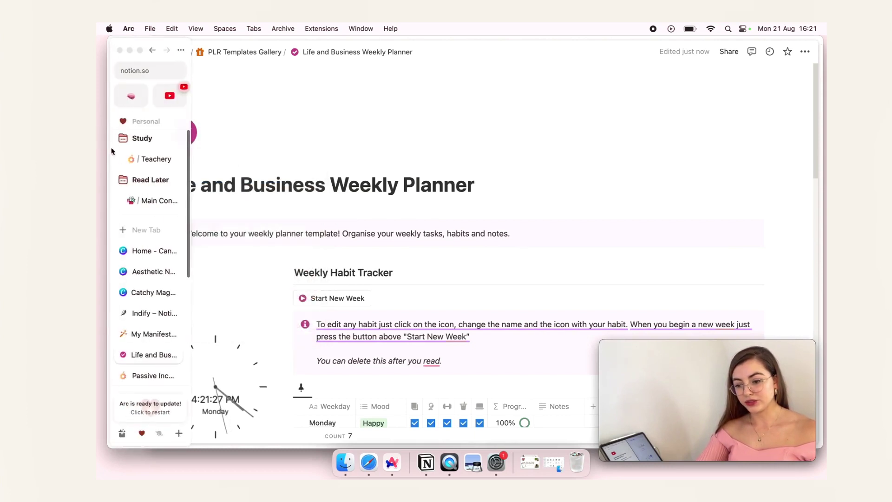
left_click(142, 272)
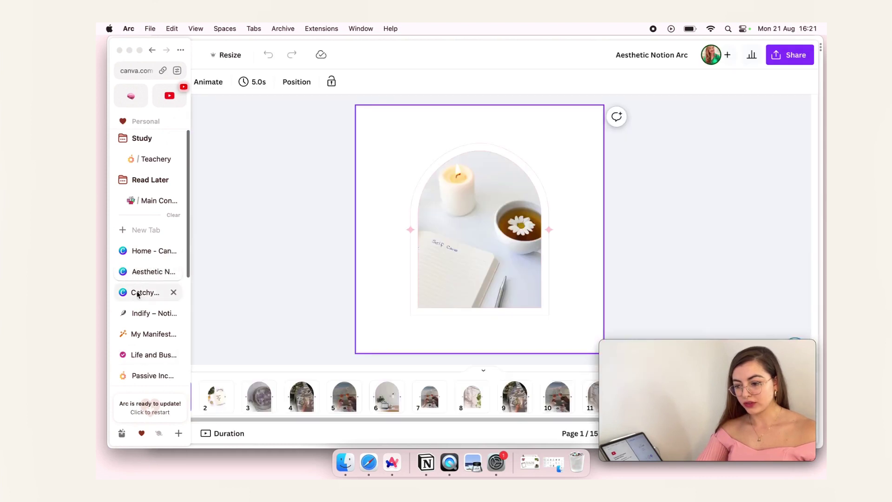
left_click(139, 292)
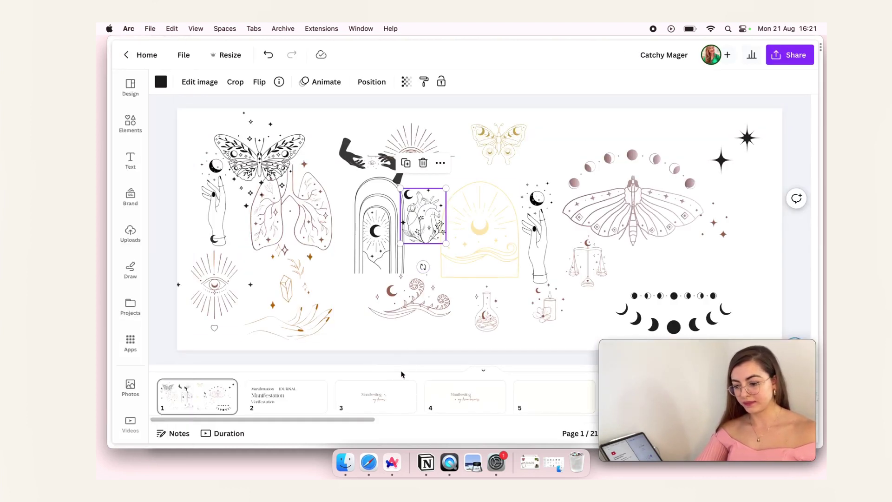
- Browse pages 3 and 4 of the design, then return to page 1
left_click(386, 395)
left_click(437, 395)
key("Down")
key("Up")
key("Up")
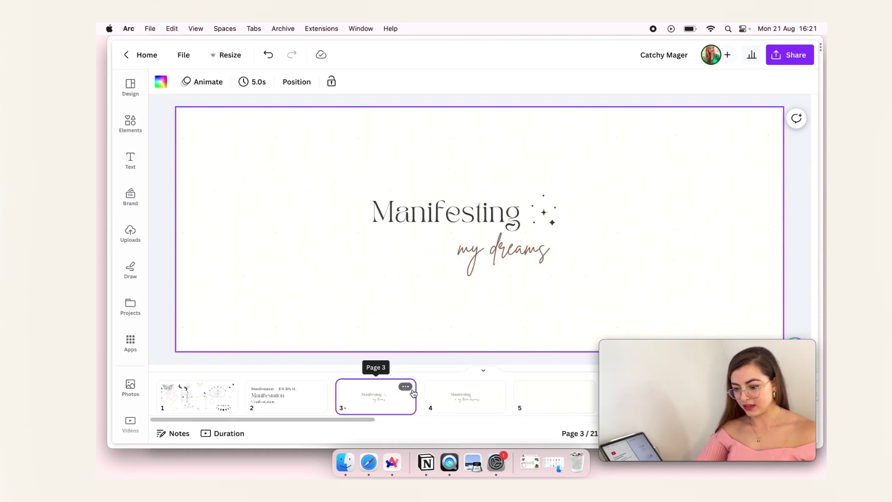
key("Up")
key("Up")
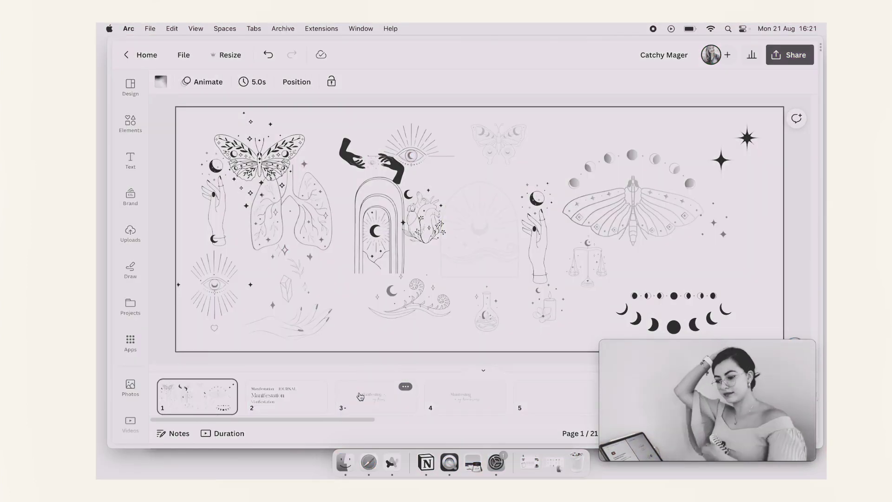
left_click(471, 223)
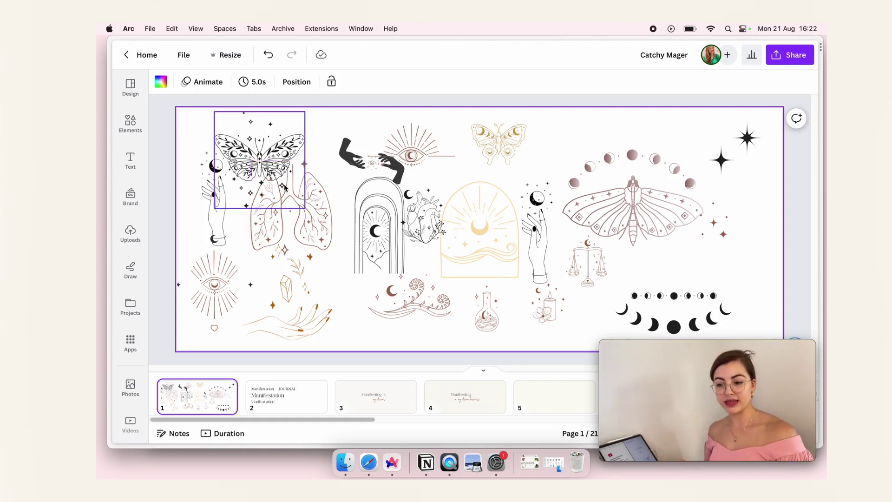
- Shrink the butterfly illustration toward the top-left of the page
left_click(283, 159)
left_click_drag(284, 156, 295, 151)
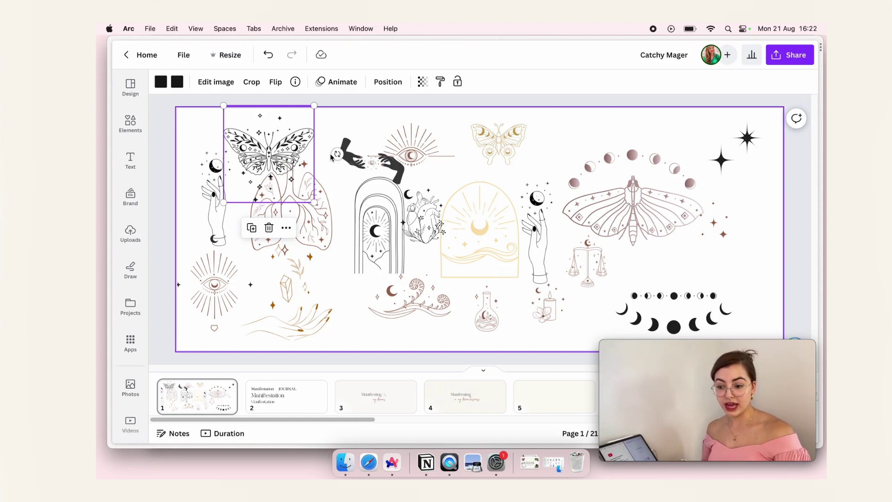
left_click_drag(311, 202, 282, 162)
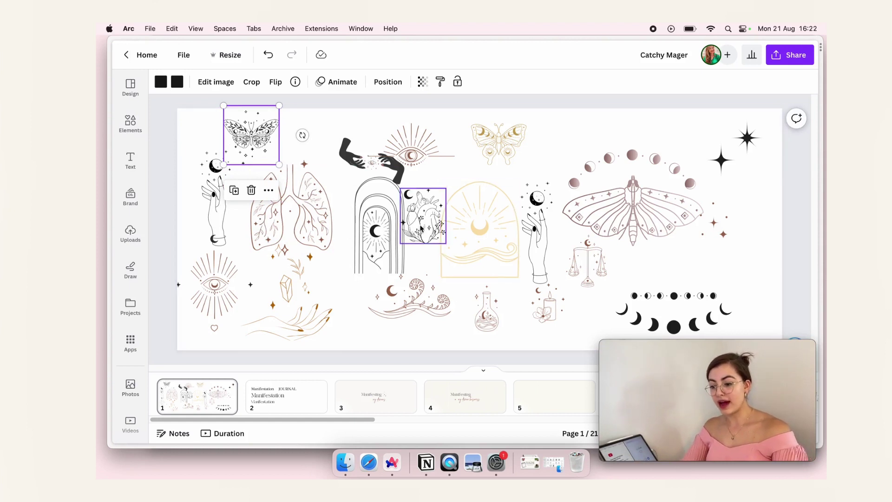
- Move the heart graphic onto the golden arch, then go to page 2
left_click_drag(423, 218, 434, 207)
left_click(291, 402)
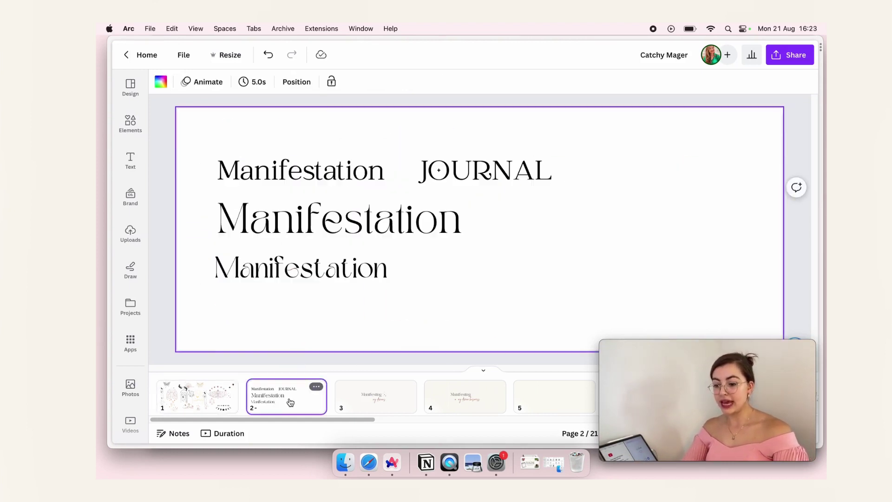
left_click(274, 263)
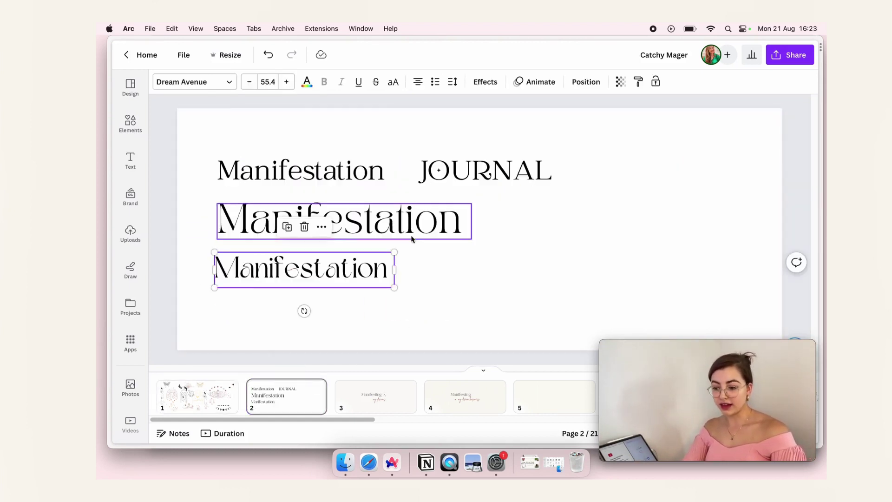
- Edit page 3's script line from 'my dreams' to 'my dream life and business'
left_click(376, 396)
left_click(477, 250)
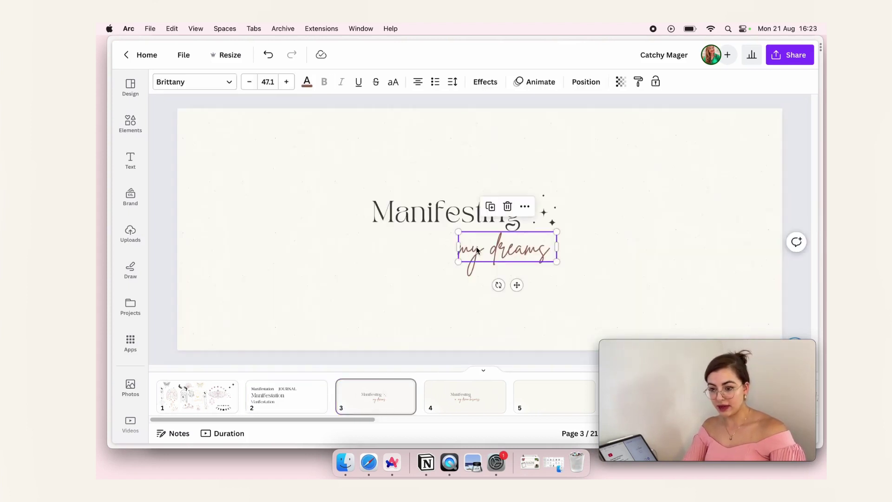
left_click(445, 223)
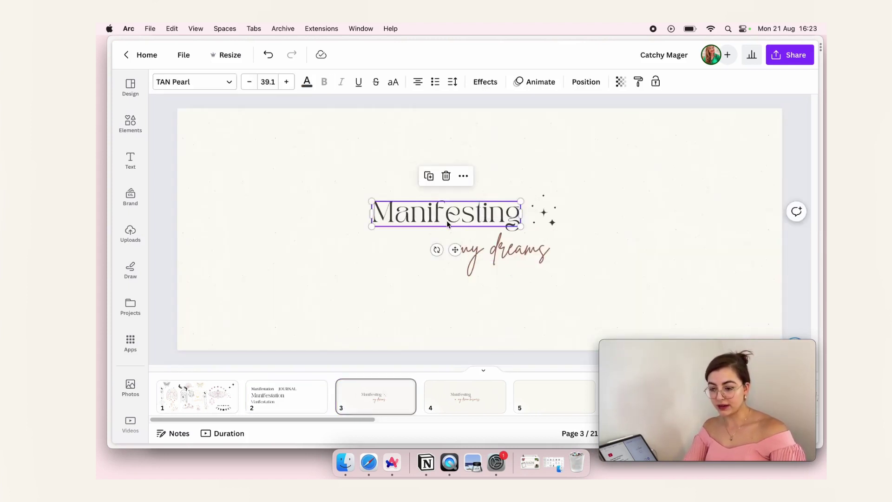
left_click(478, 248)
double_click(543, 248)
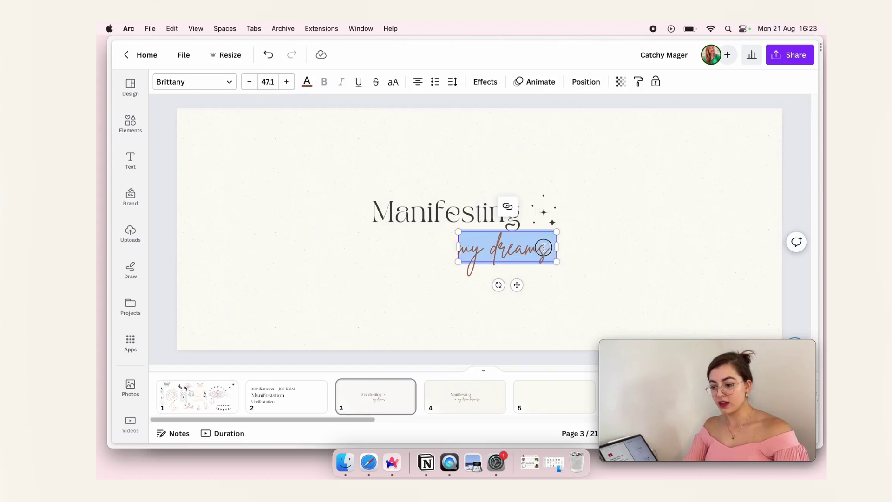
key("Right")
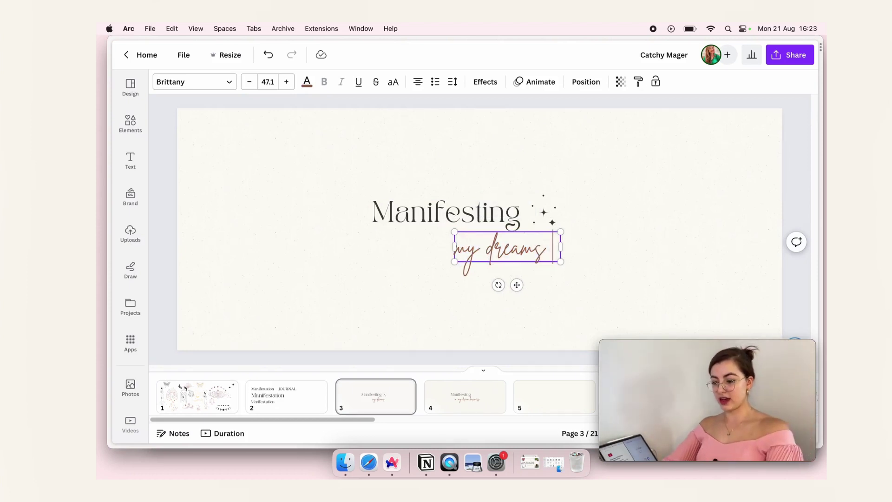
key("BackSpace")
key("BackSpace")
type("life and business")
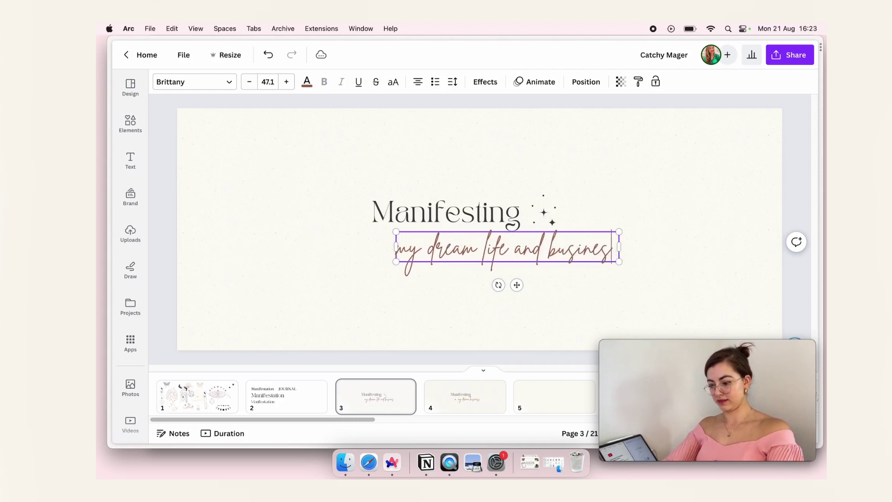
left_click(420, 184)
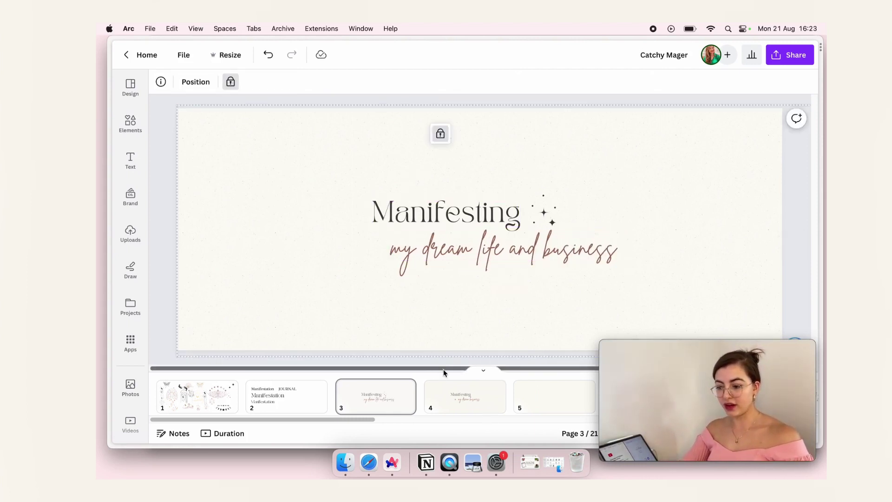
- Open the design's download panel, set to PNG at 1,500 × 600 px for all 21 pages
left_click(790, 55)
left_click(540, 396)
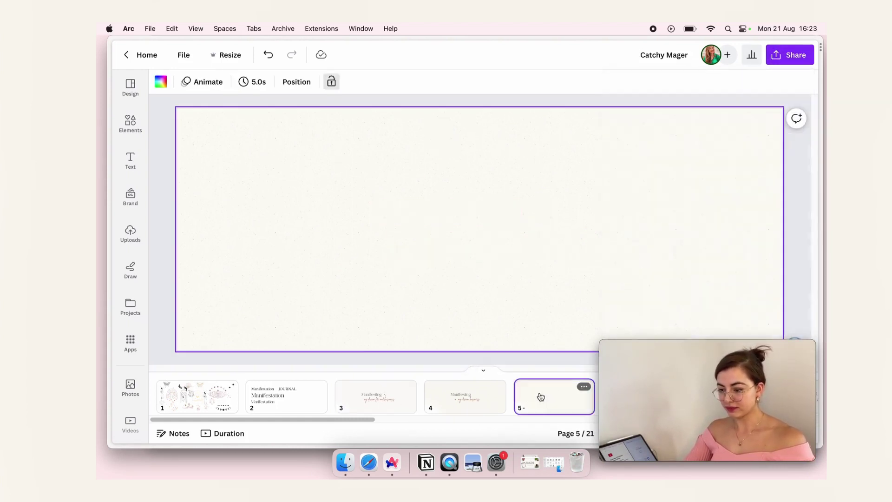
left_click(385, 409)
left_click(778, 56)
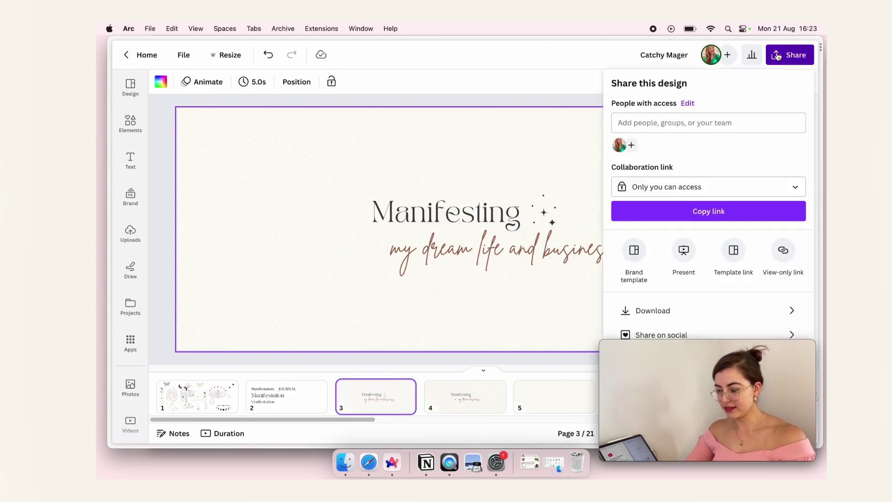
left_click(667, 311)
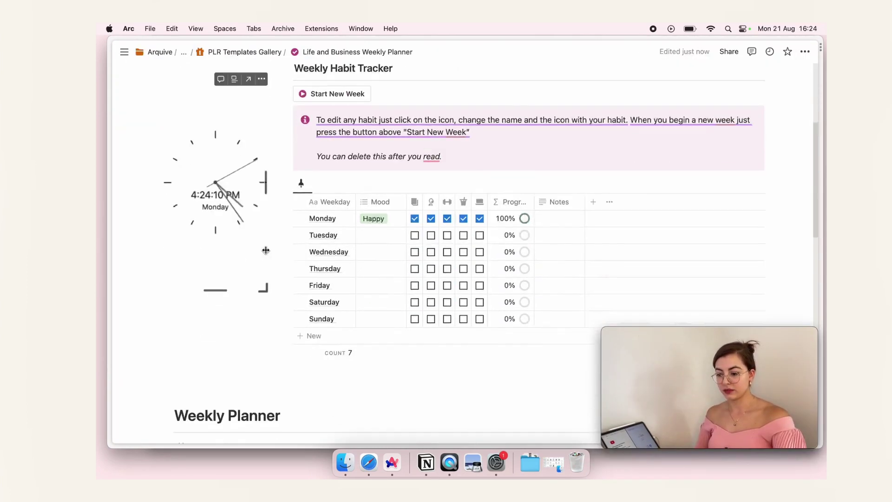
- Upload the 'Manifesting my dream life and business' image as cover and search 'caffe' for an icon
scroll(267, 248, "down", 5)
scroll(267, 248, "up", 10)
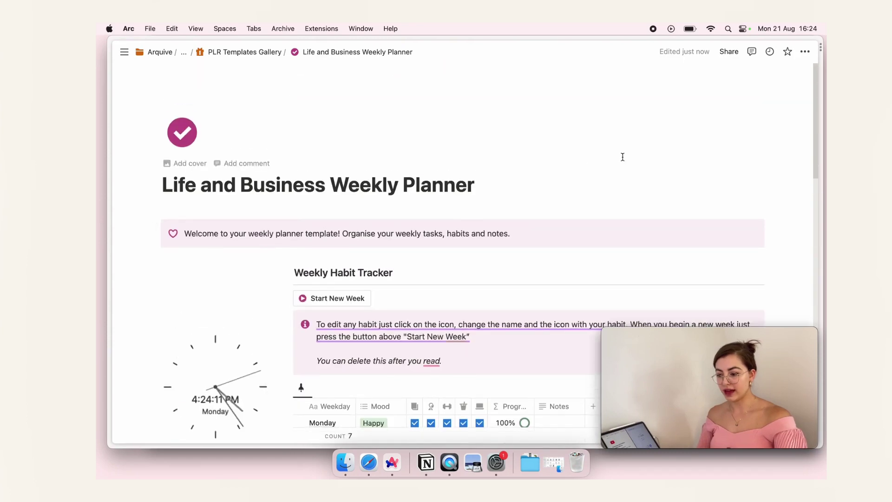
left_click(188, 163)
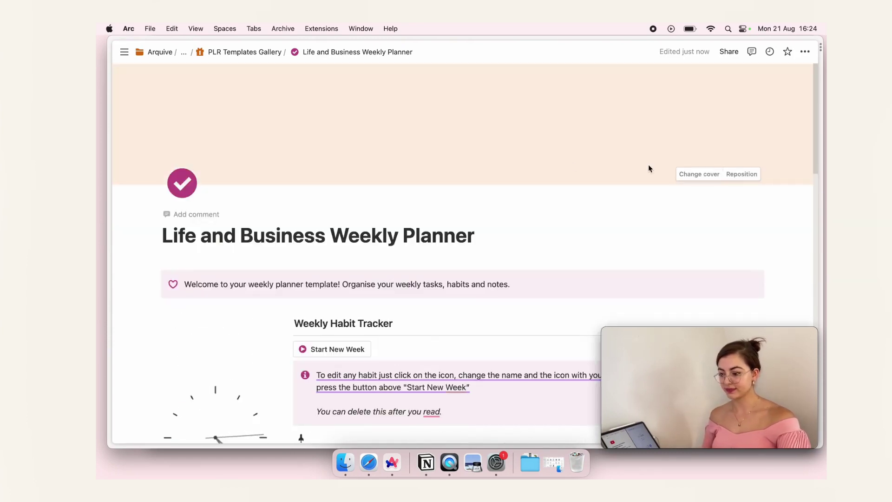
left_click(699, 174)
left_click(591, 192)
left_click(698, 215)
left_click(358, 193)
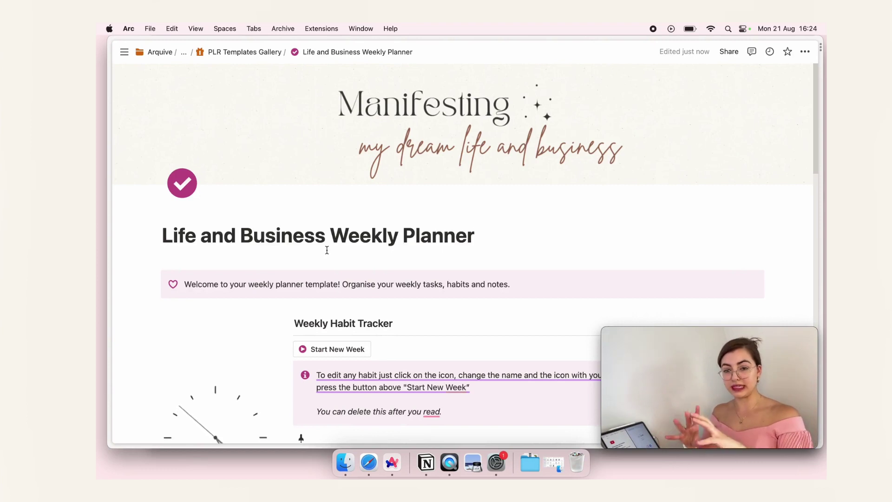
left_click(181, 186)
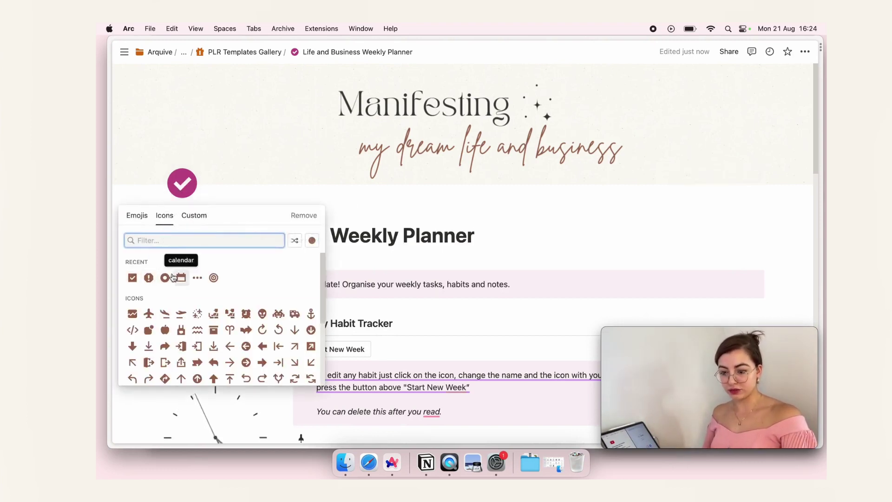
type("caffe")
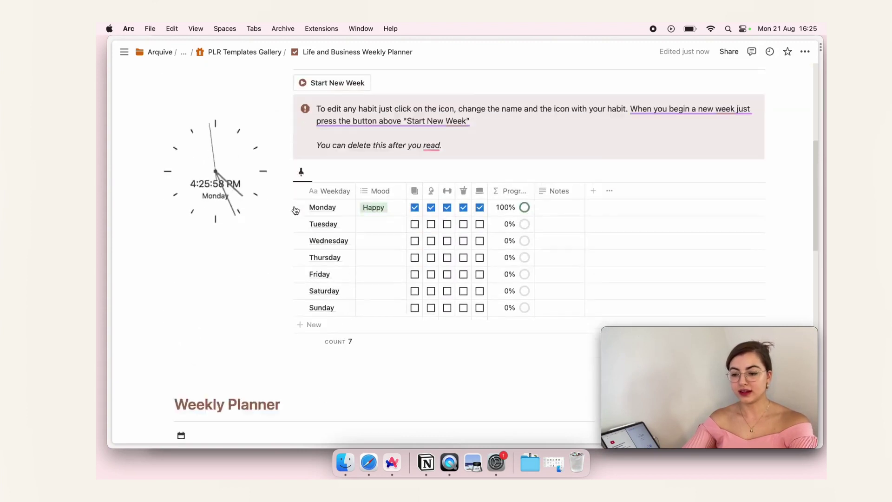
- Turn the Weekly Habit Tracker heading into a Heading 1 and recolour it brown
scroll(295, 211, "down", 5)
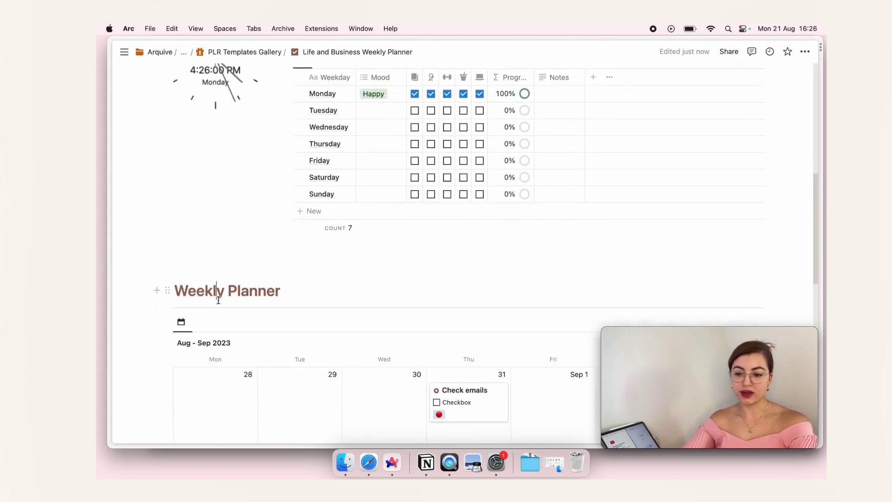
scroll(218, 300, "up", 5)
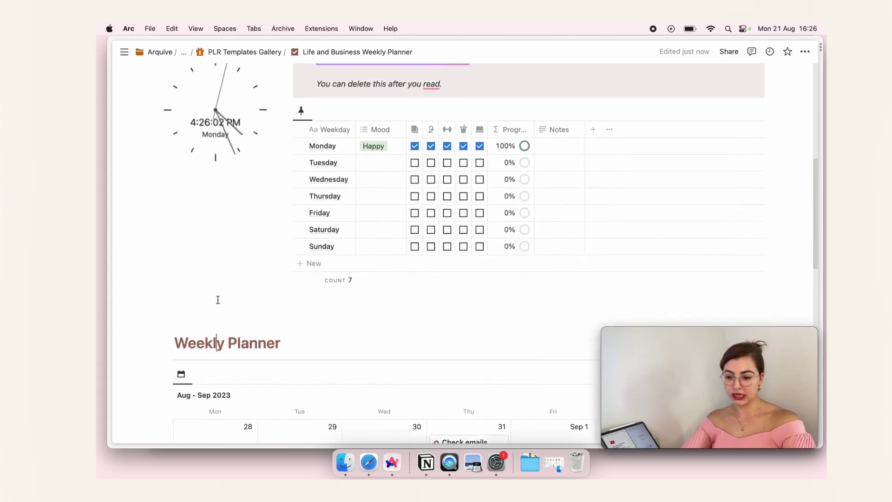
scroll(218, 300, "down", 1)
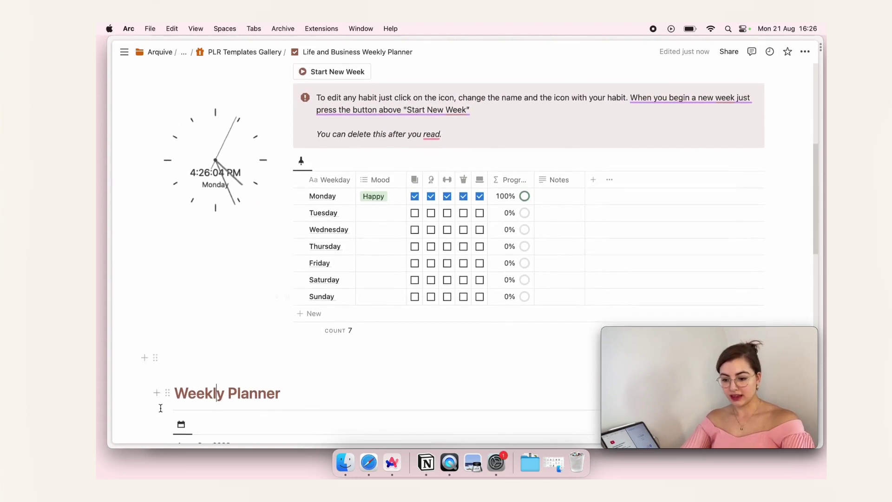
left_click(167, 396)
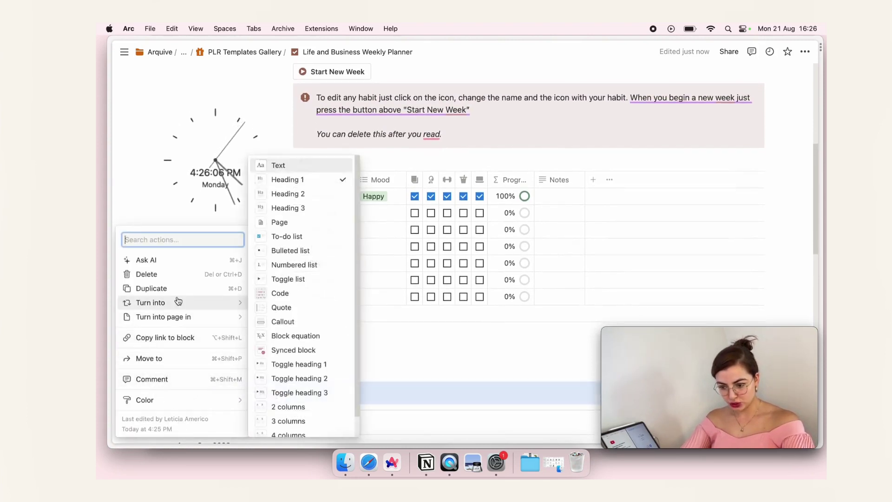
mouse_move(193, 303)
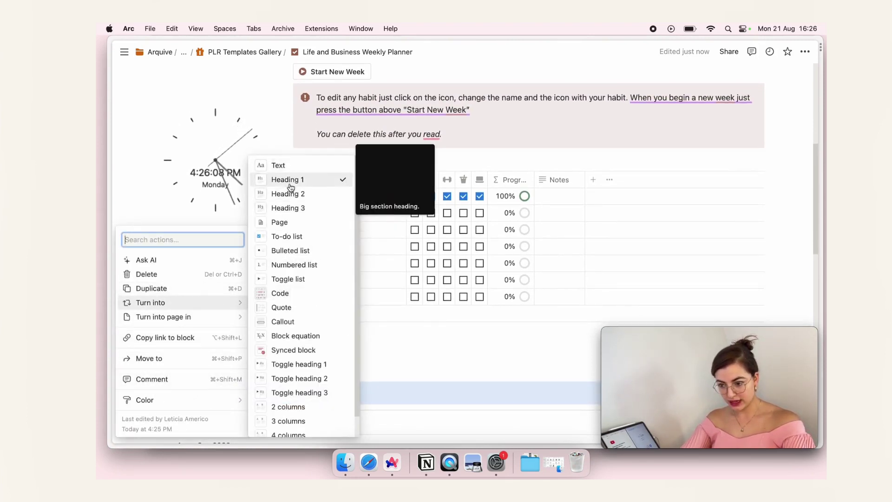
left_click(448, 382)
scroll(446, 372, "up", 5)
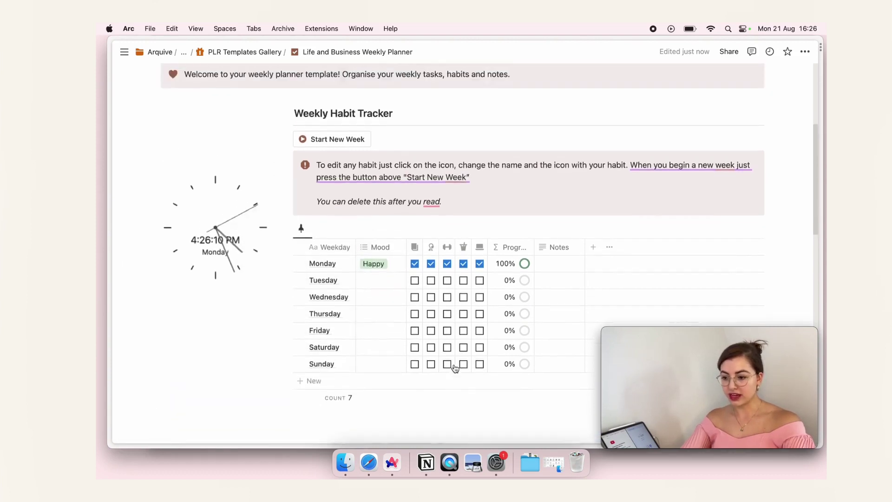
left_click(288, 151)
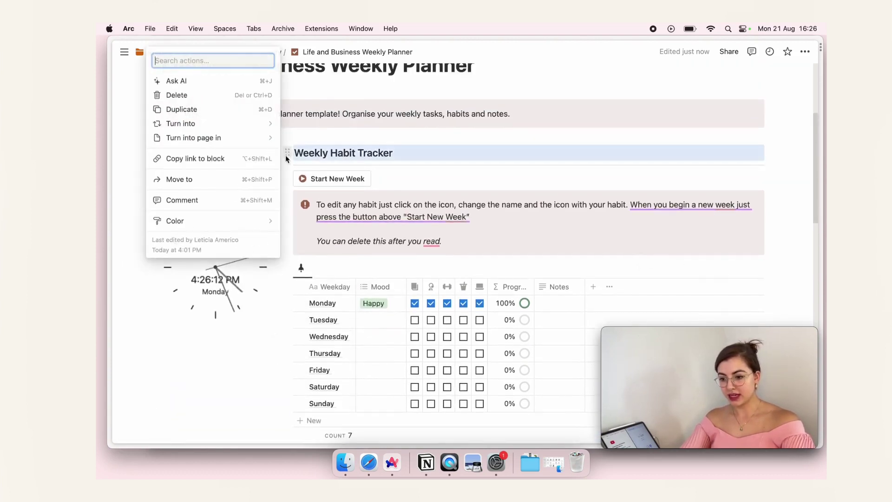
mouse_move(242, 124)
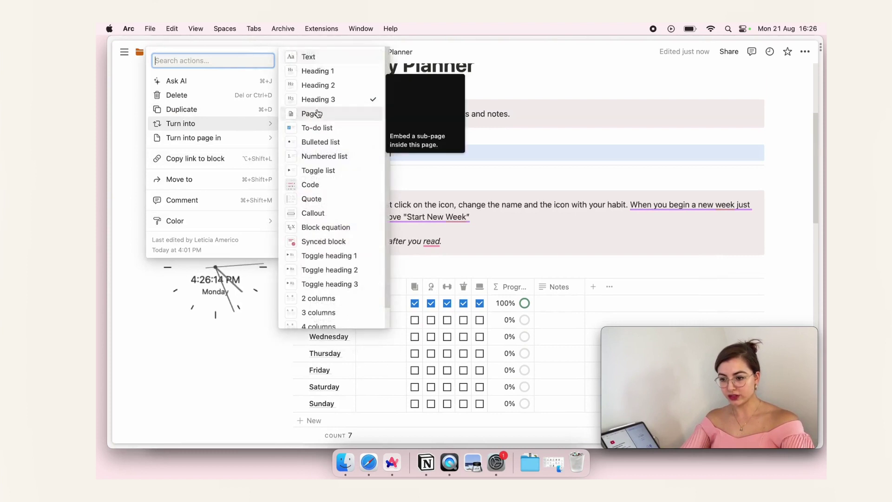
left_click(331, 71)
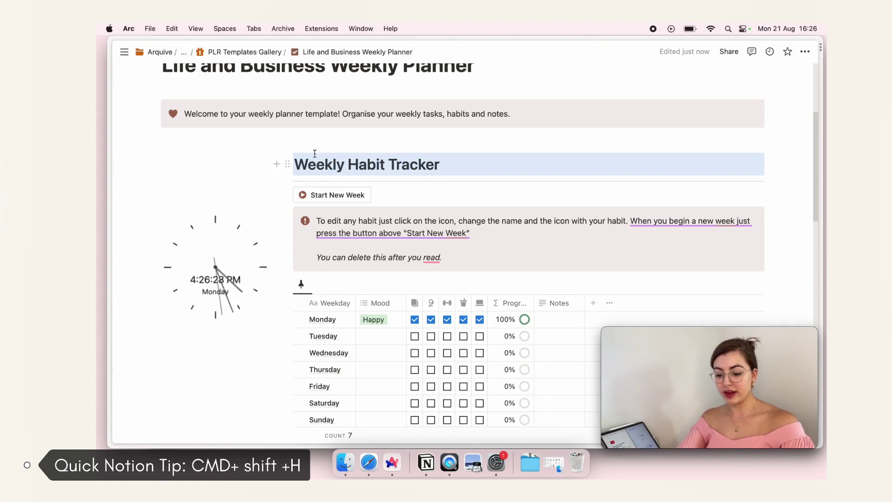
key("super+shift+h")
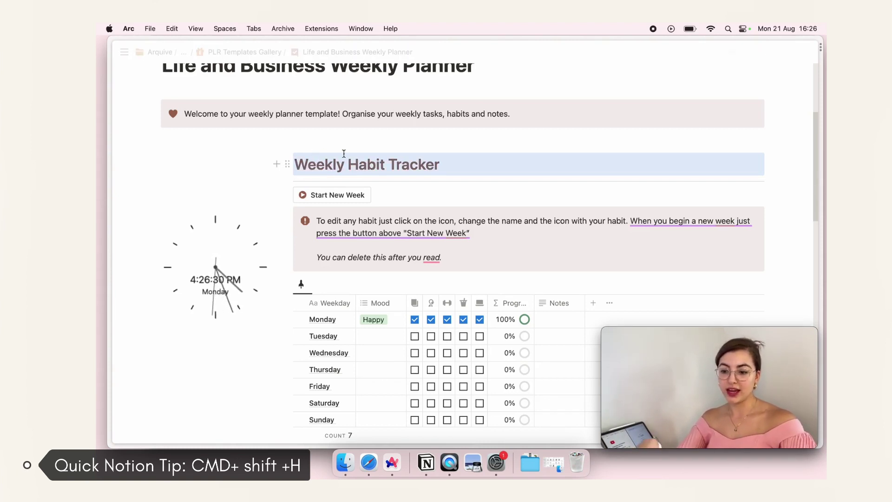
left_click(342, 154)
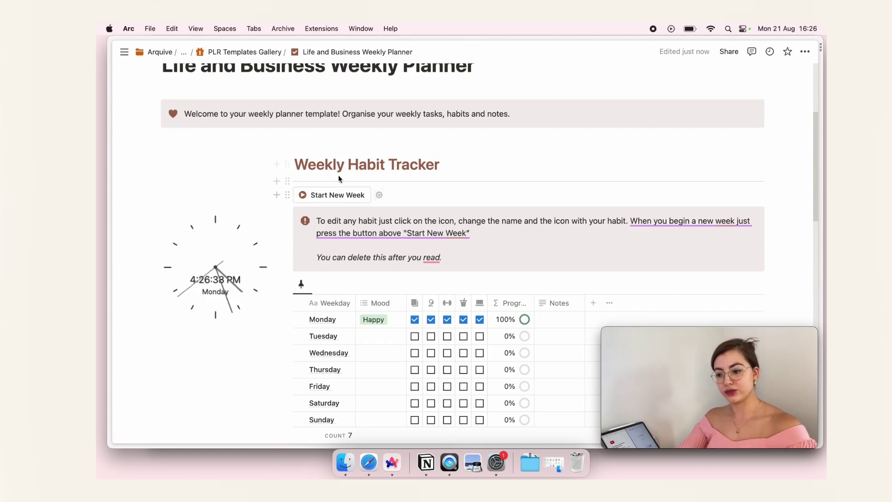
- Delete the Archive image gallery below the Weekly Planner calendar
scroll(296, 147, "down", 3)
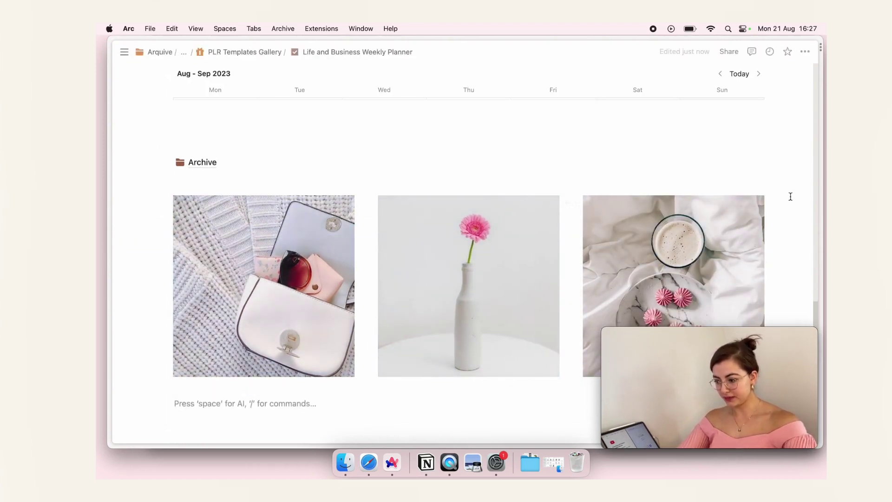
left_click_drag(780, 233, 237, 309)
key("Delete")
scroll(207, 181, "up", 3)
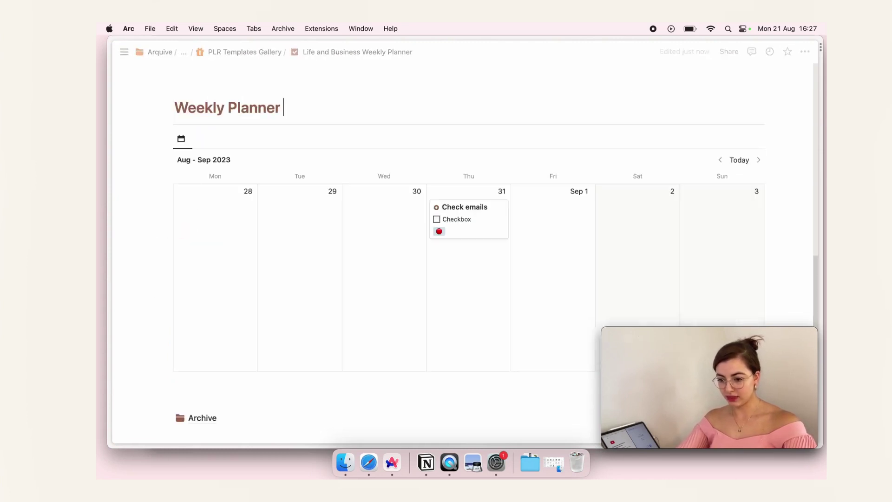
- Copy a link to the gallery view on the My Manifestation Journal page
mouse_move(96, 198)
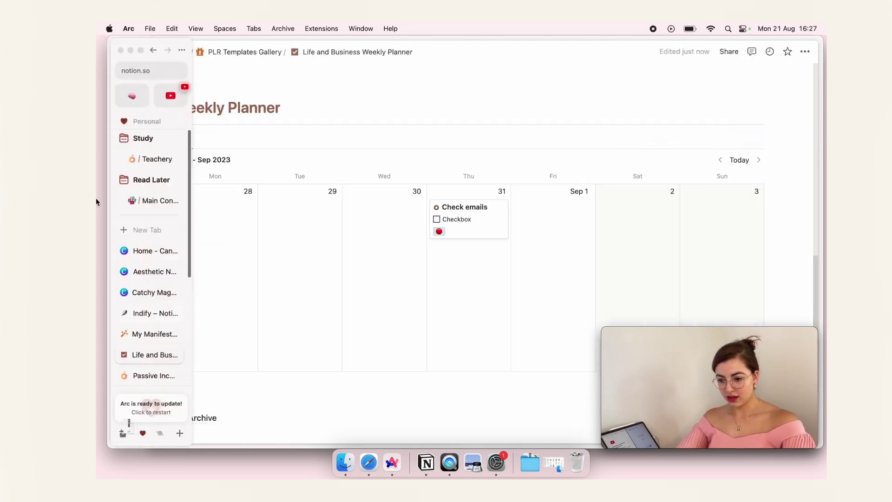
left_click(143, 334)
scroll(400, 242, "up", 5)
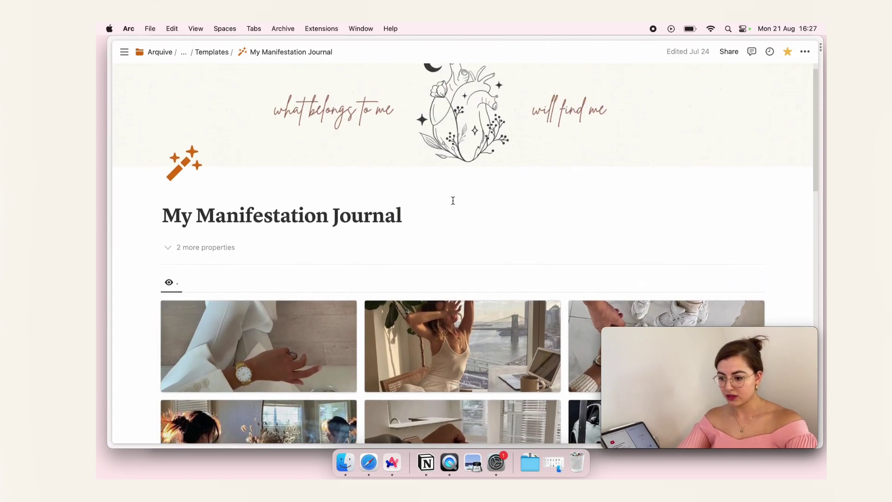
scroll(453, 201, "down", 5)
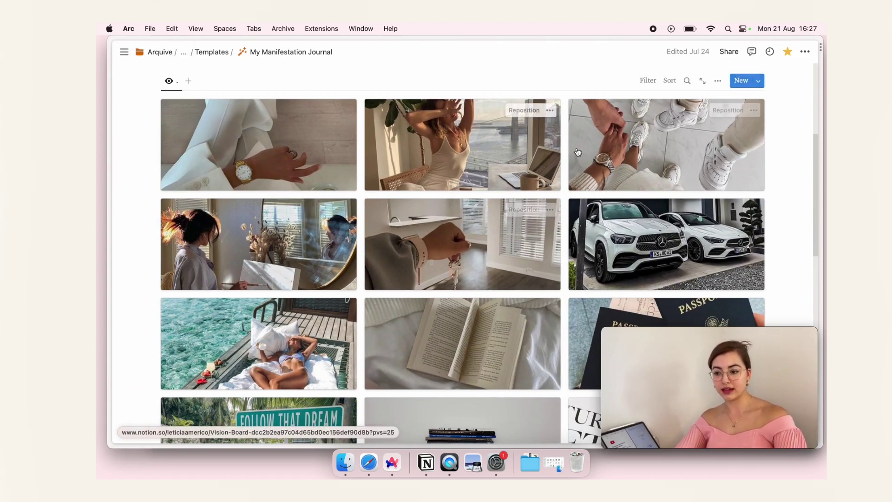
scroll(604, 177, "up", 2)
left_click(718, 141)
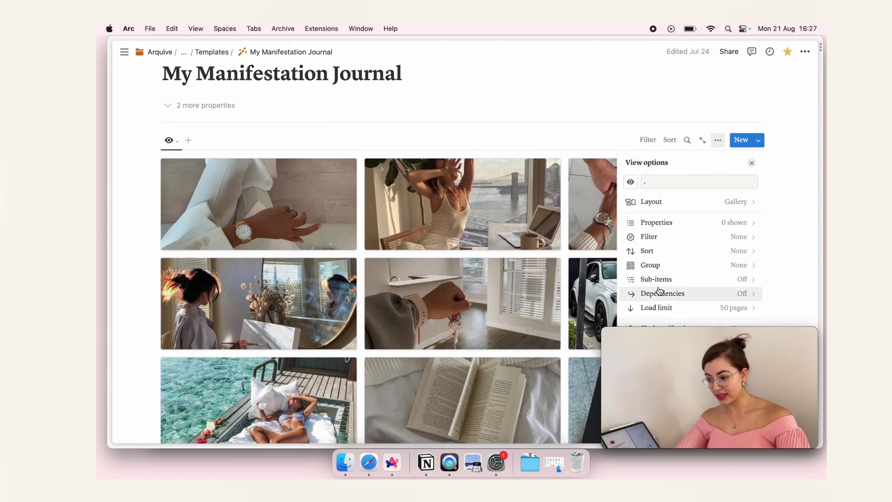
left_click_drag(725, 363, 545, 364)
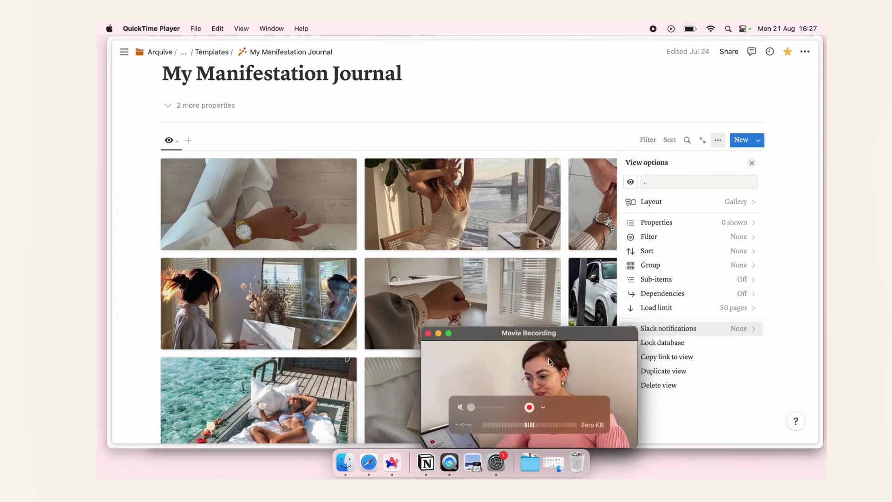
left_click(677, 358)
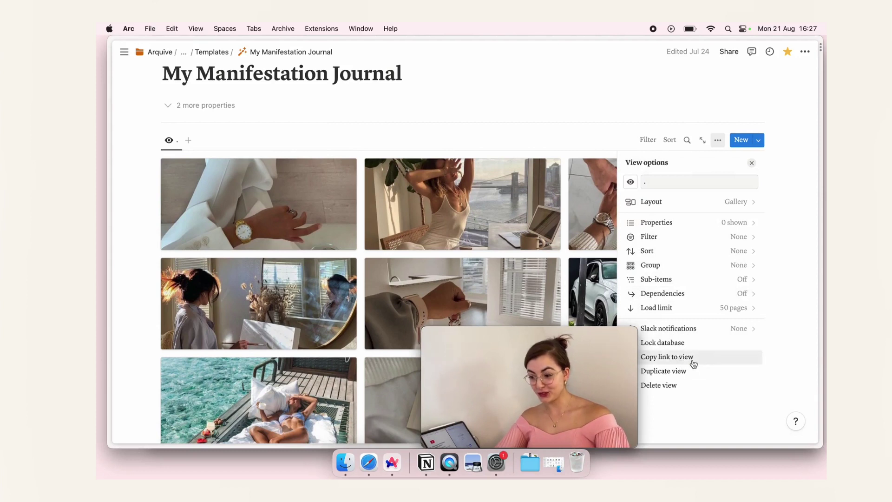
left_click(681, 358)
left_click_drag(575, 349, 754, 351)
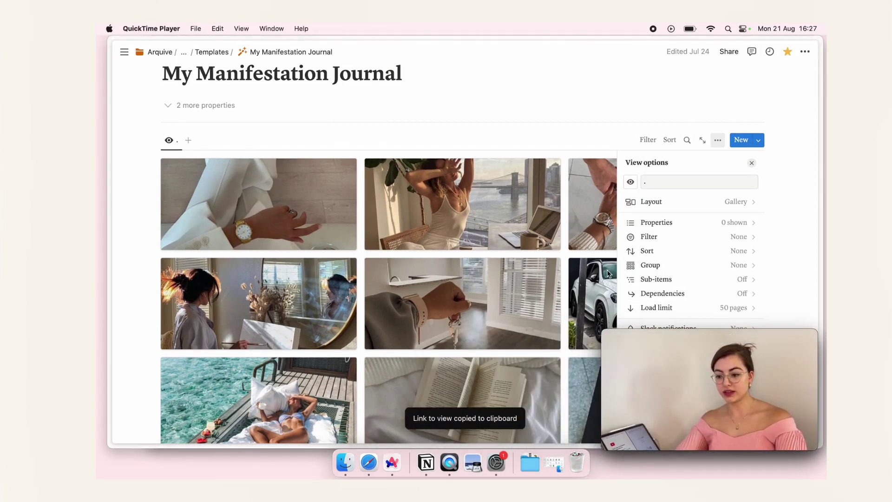
left_click(474, 108)
left_click(592, 134)
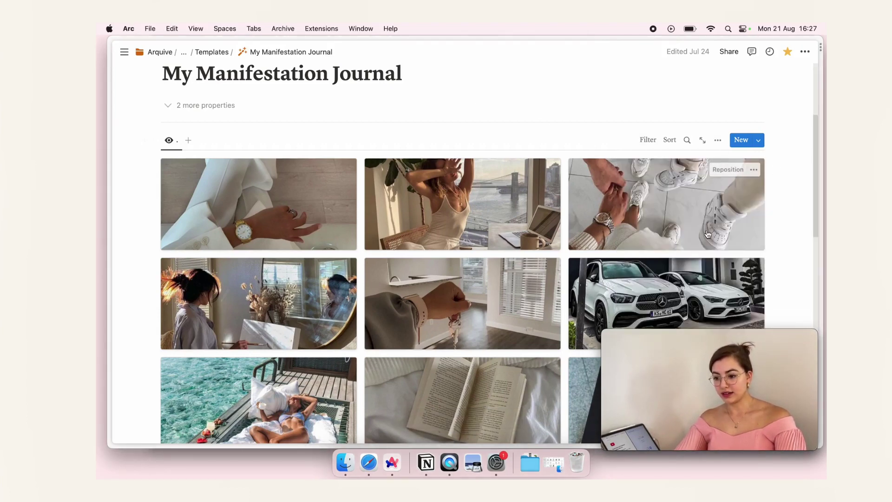
scroll(708, 234, "down", 4)
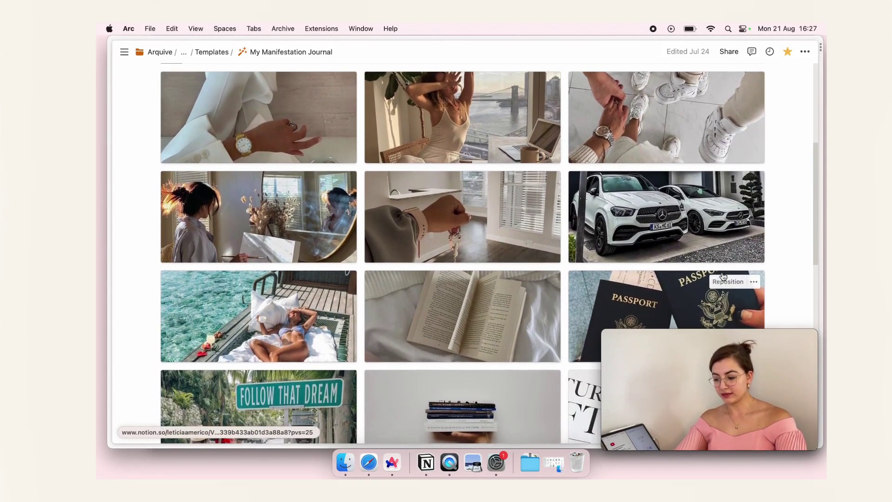
scroll(723, 276, "up", 6)
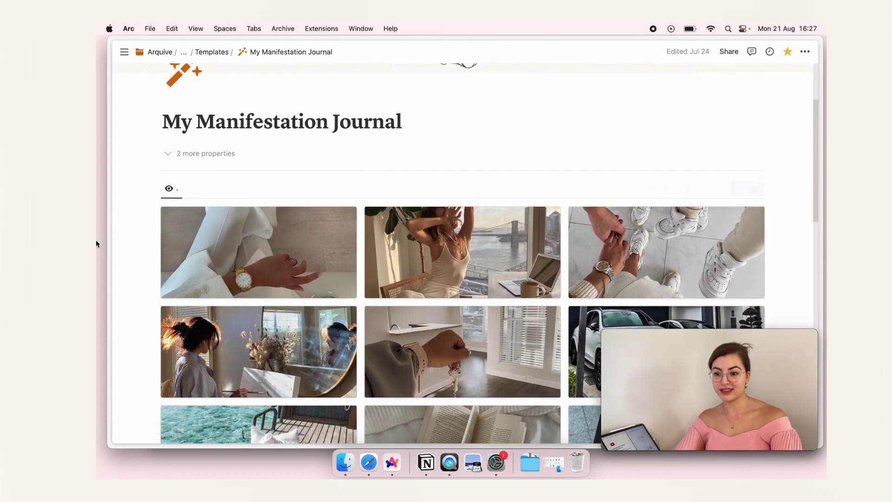
- Paste the copied link below the planner title as a linked view of the journal gallery
mouse_move(96, 244)
left_click(146, 357)
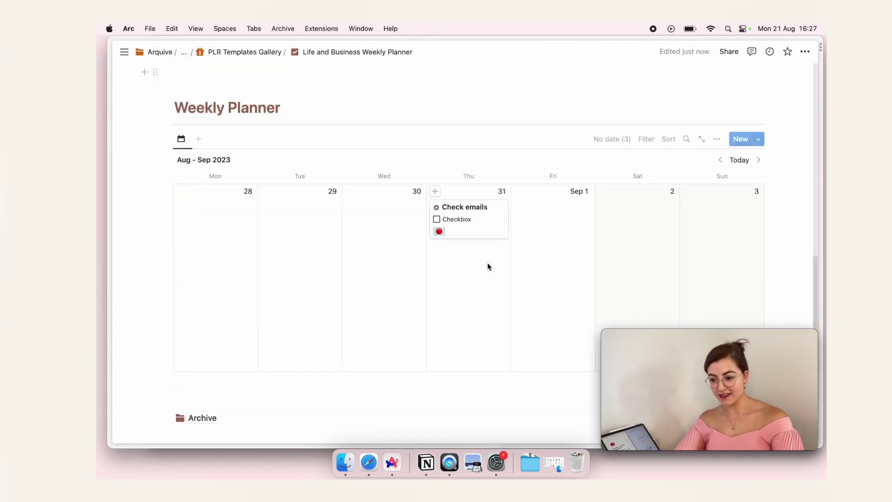
scroll(487, 263, "up", 10)
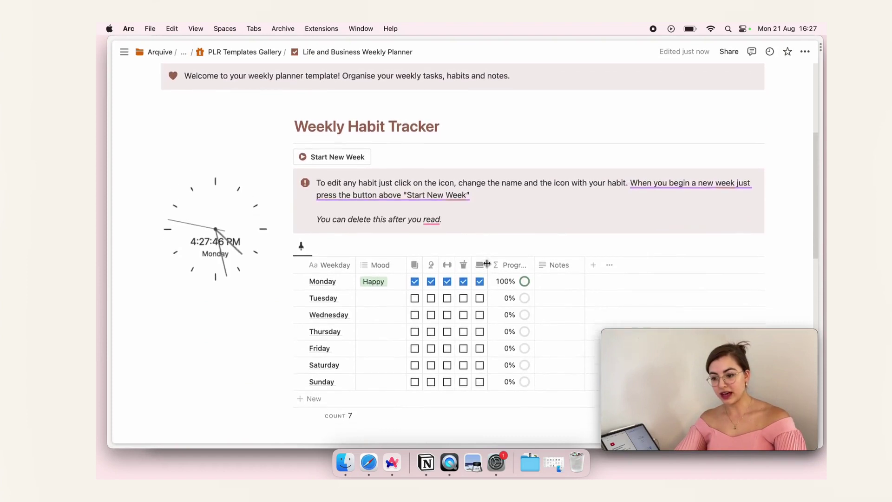
scroll(487, 263, "down", 1)
scroll(221, 200, "up", 3)
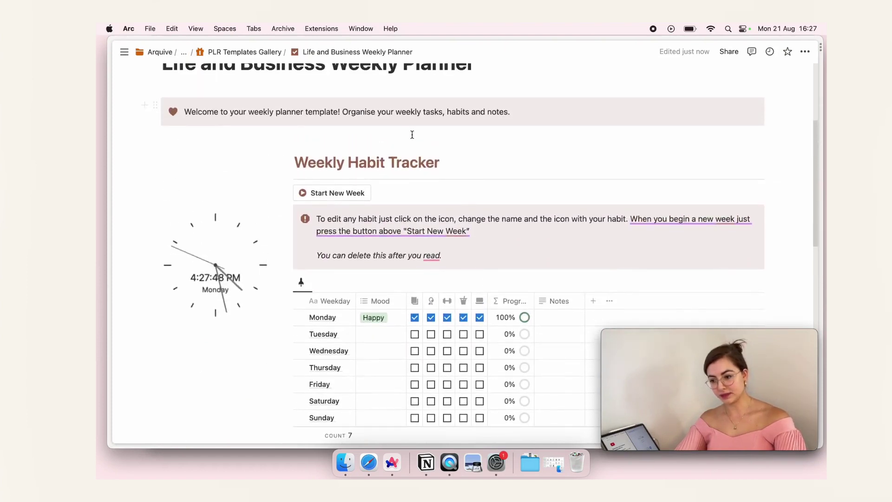
scroll(449, 134, "up", 4)
key("Return")
key("super+v")
left_click(674, 192)
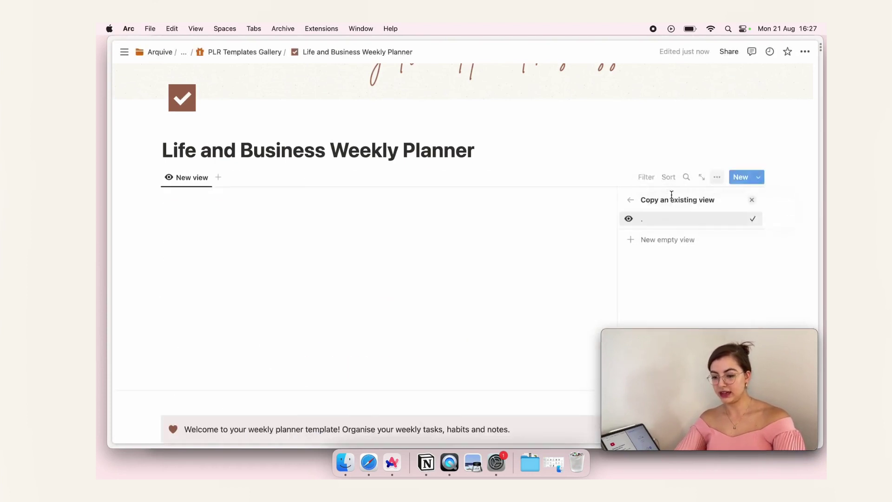
left_click(684, 220)
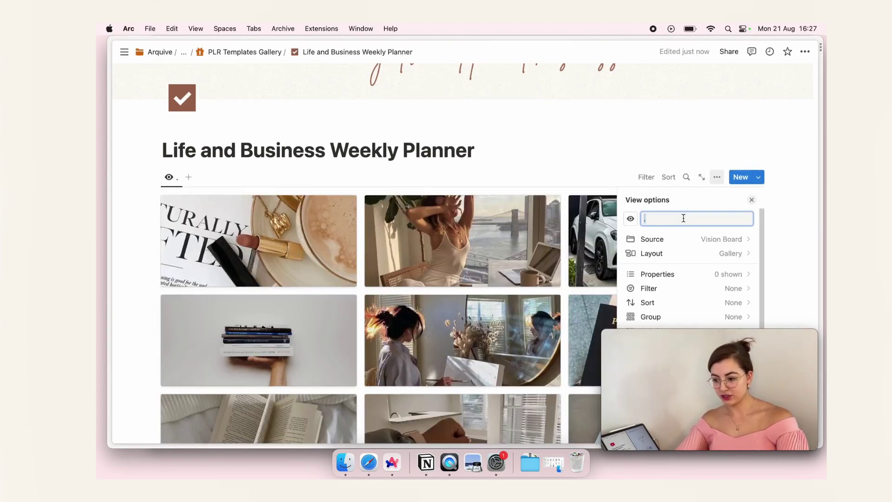
- Set the linked gallery's cards to a small size
left_click(696, 253)
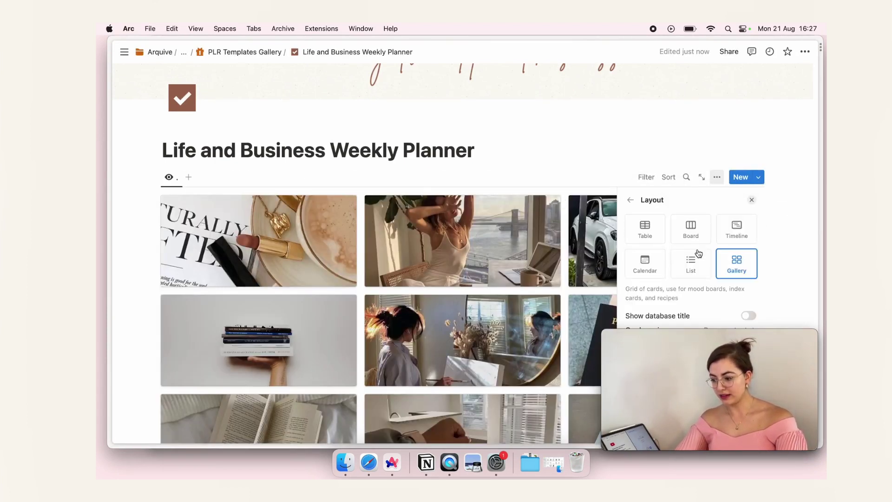
left_click_drag(722, 357, 517, 363)
left_click(685, 345)
left_click(685, 346)
left_click(687, 381)
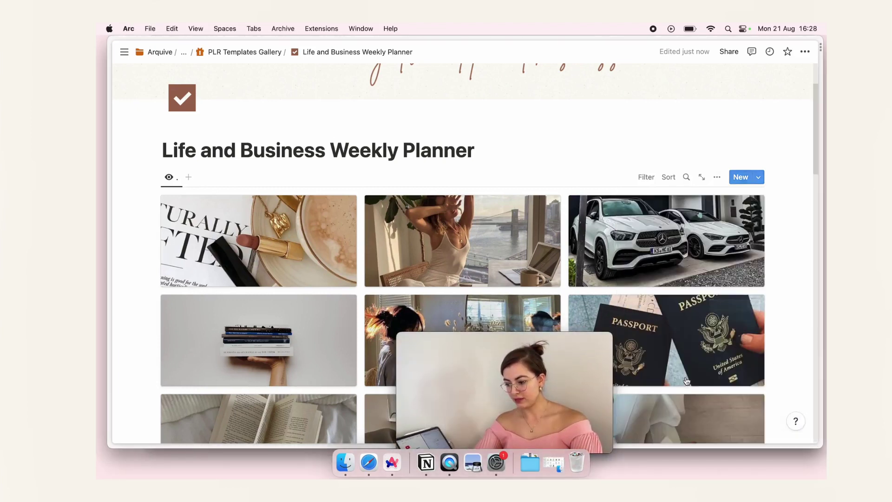
left_click(717, 176)
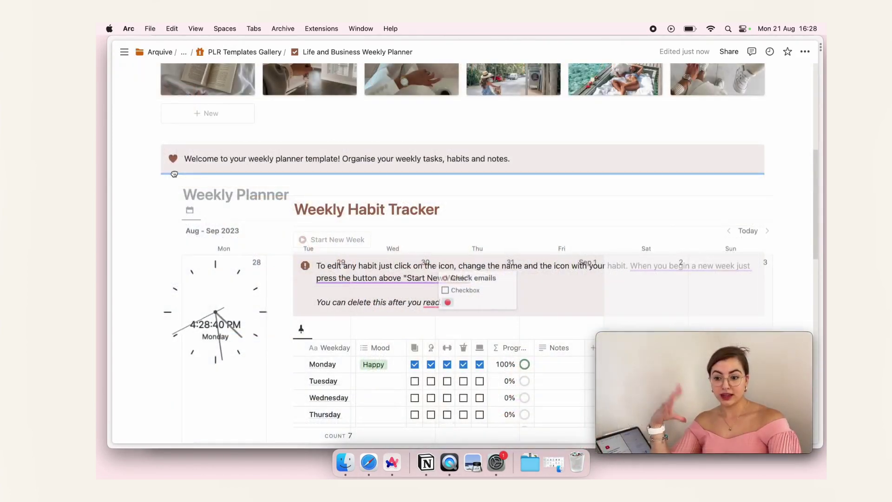
- Arrange the blocks so the vision board gallery sits above the Weekly Planner calendar
left_click_drag(174, 174, 168, 176)
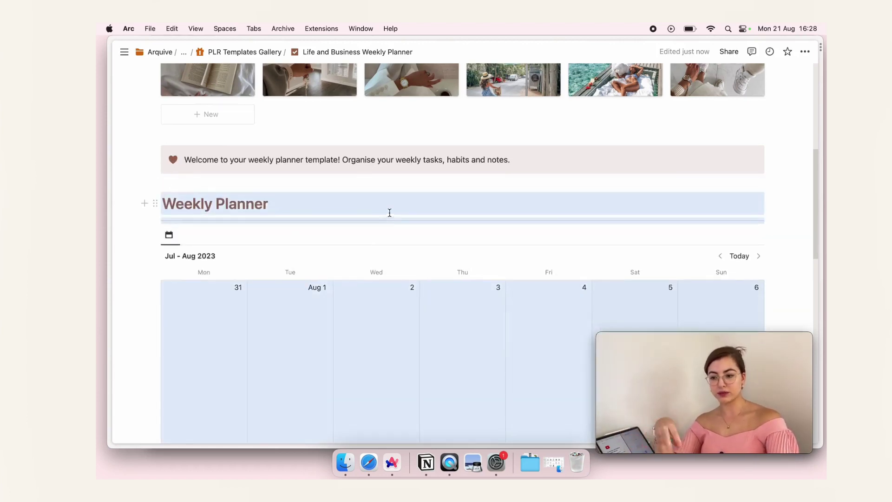
scroll(389, 213, "up", 4)
scroll(389, 218, "up", 4)
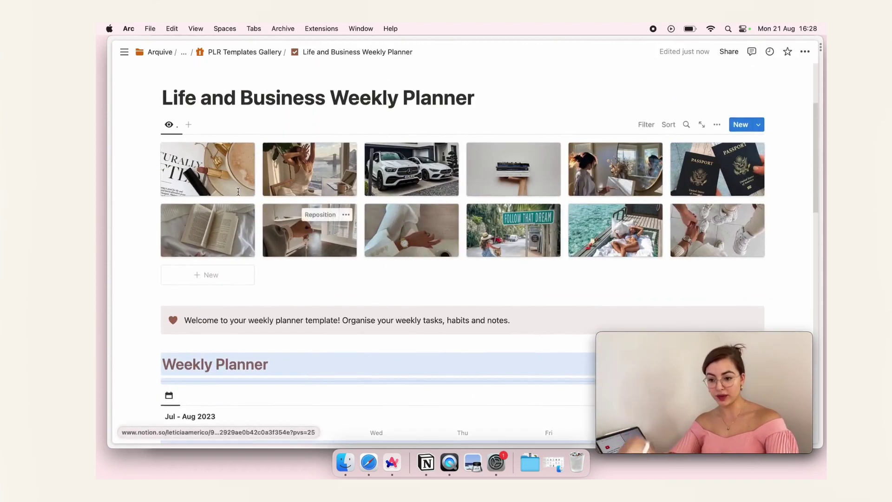
mouse_move(157, 128)
left_mouse_down()
mouse_move(151, 367)
mouse_move(150, 195)
mouse_move(129, 146)
mouse_move(159, 318)
mouse_move(153, 141)
left_mouse_up()
scroll(335, 228, "down", 4)
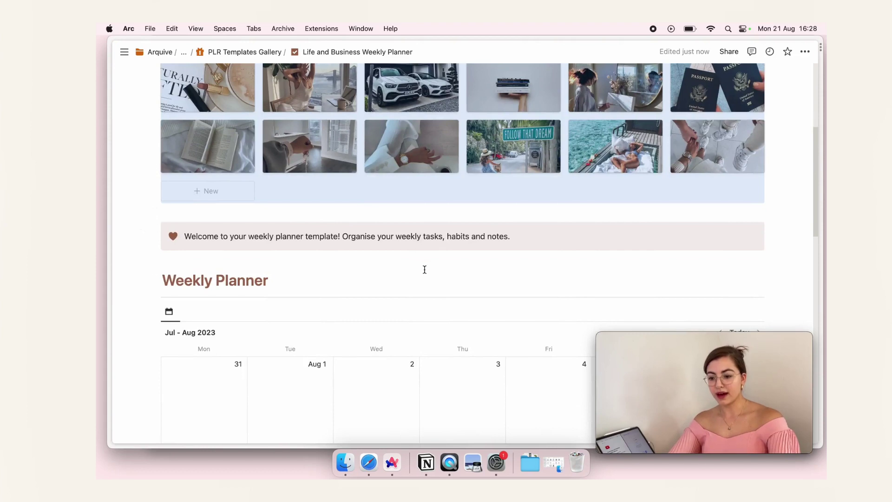
left_click(425, 270)
left_click_drag(155, 229, 170, 248)
scroll(160, 225, "up", 5)
scroll(329, 263, "down", 7)
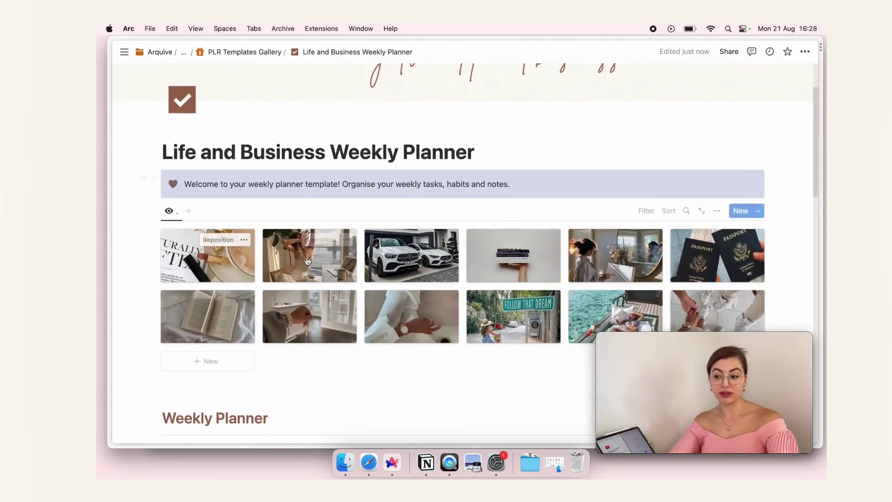
scroll(328, 263, "down", 6)
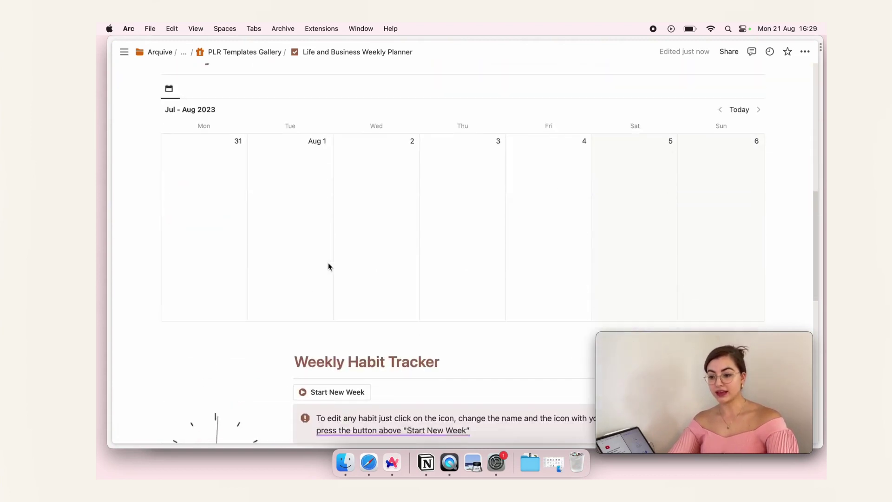
scroll(447, 188, "up", 15)
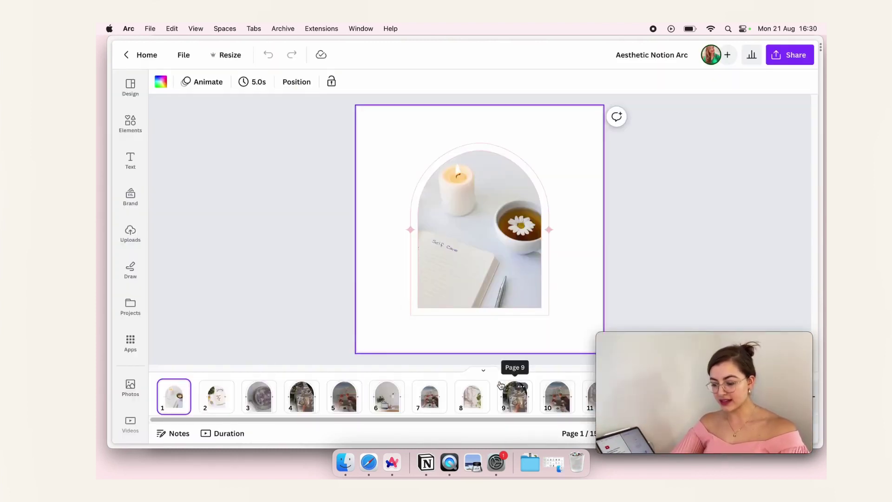
- Add a blank first page, then copy the line-art heart from the Catchy Mager design
left_click(196, 399)
left_click_drag(227, 398, 173, 400)
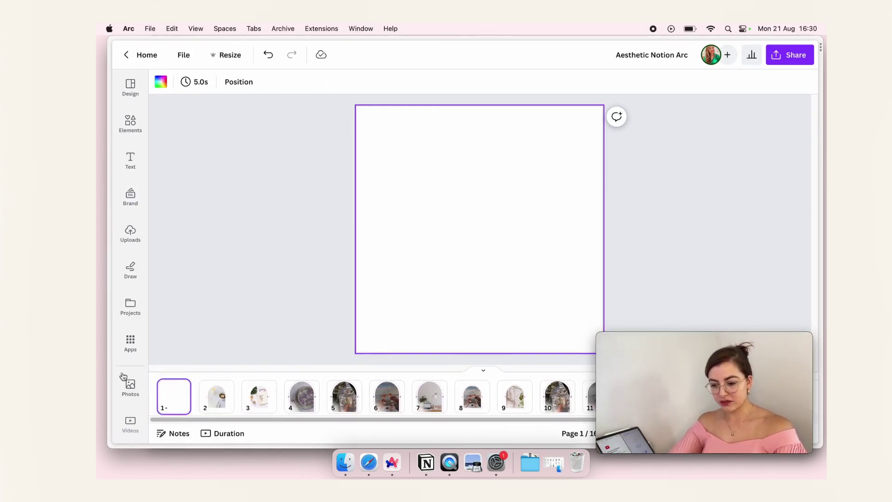
mouse_move(164, 254)
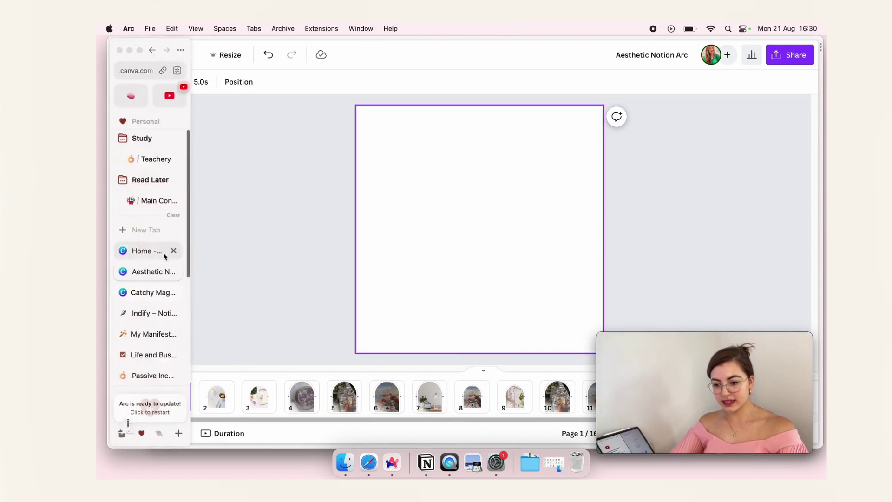
left_click(146, 296)
left_click(194, 398)
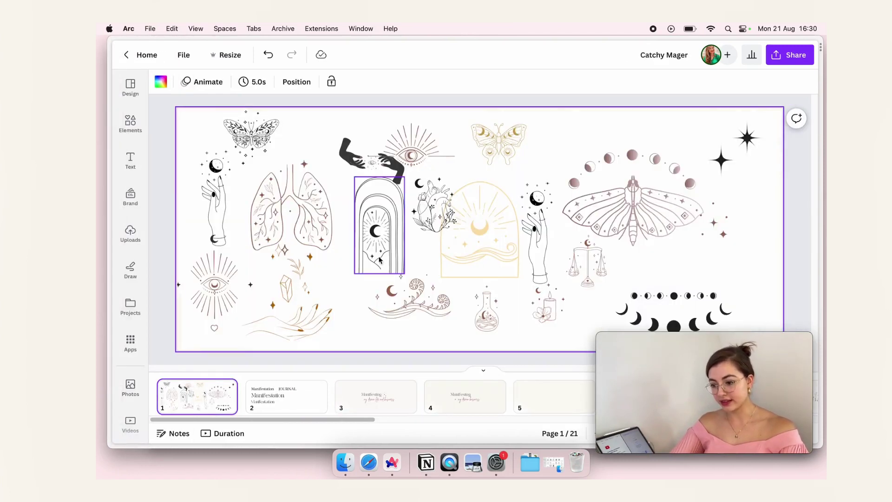
left_click(414, 207)
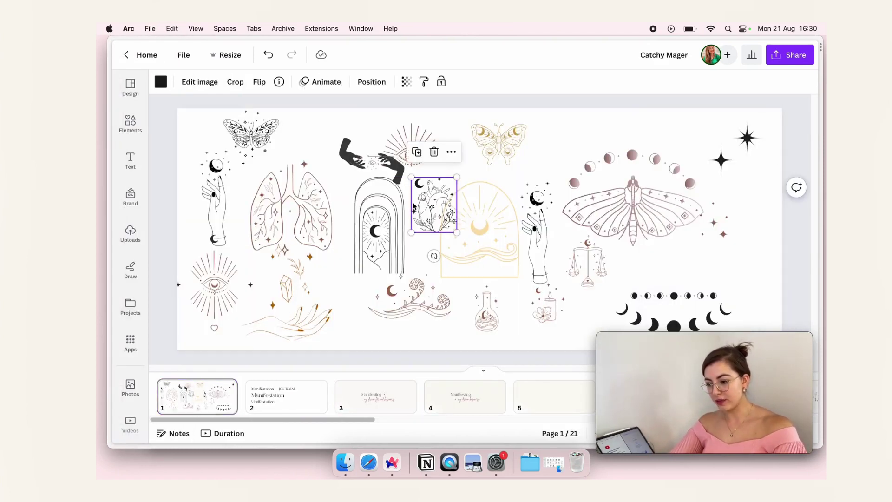
- Paste the heart onto the blank page, enlarge and centre it, and recolour it brown
mouse_move(110, 311)
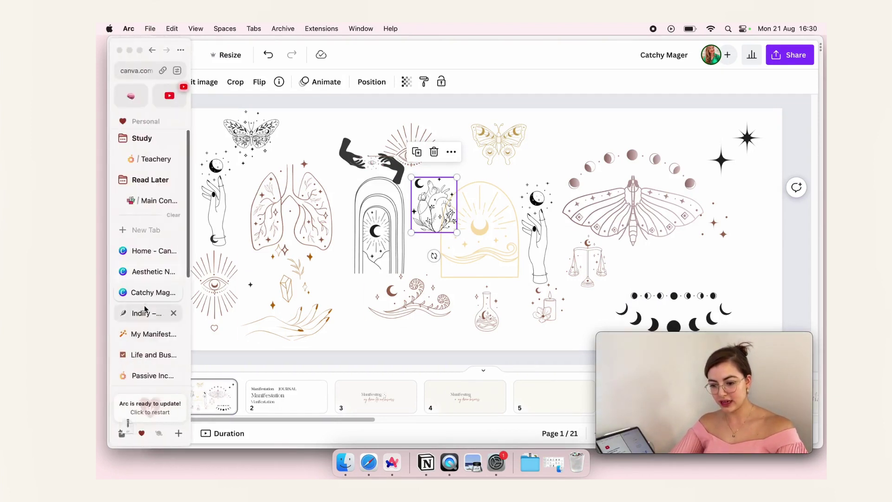
left_click(143, 272)
key("super+v")
left_click_drag(547, 163, 409, 93)
left_click_drag(481, 130, 465, 260)
left_click(161, 82)
left_click(279, 308)
left_click(433, 196)
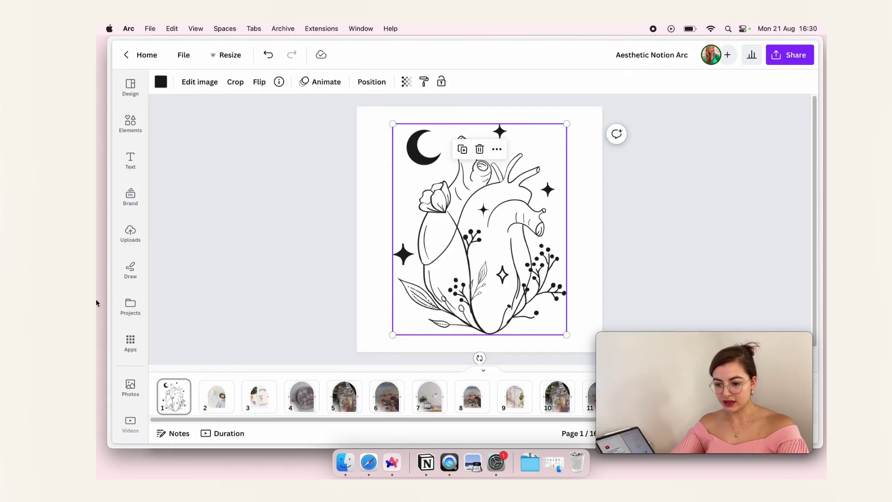
left_click_drag(393, 124, 383, 105)
left_click_drag(423, 162, 429, 172)
- Open the PNG download settings for the heart design
left_click(782, 58)
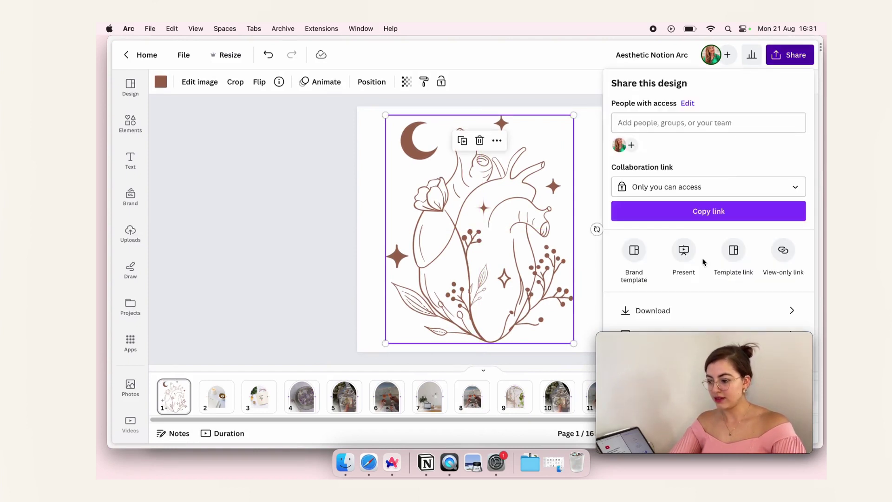
left_click(655, 310)
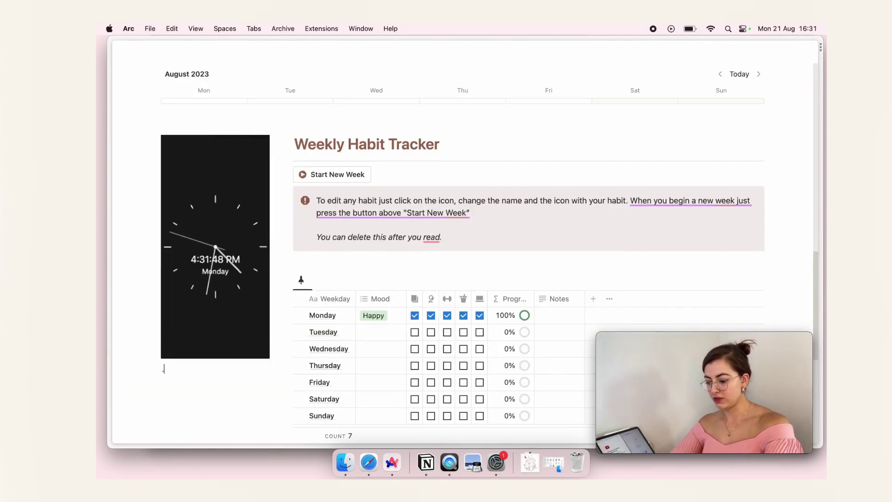
type("/im")
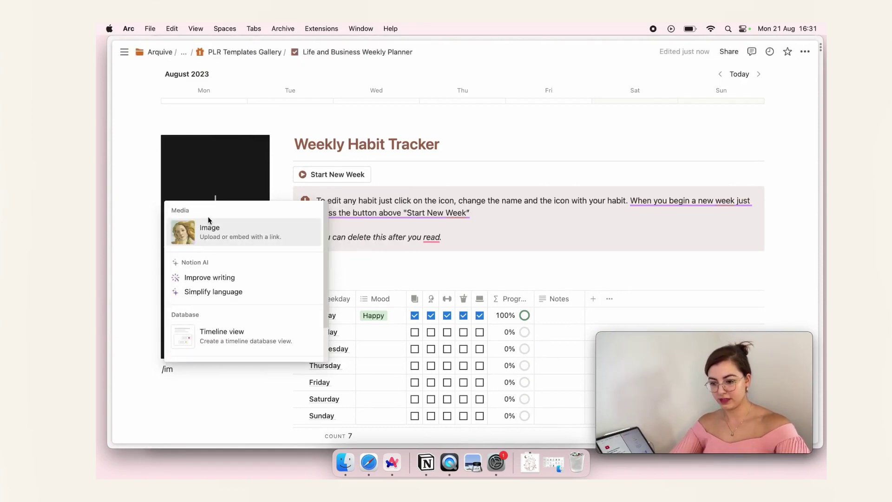
- Insert the heart image in place of the clock embed and adjust its column width
key("Return")
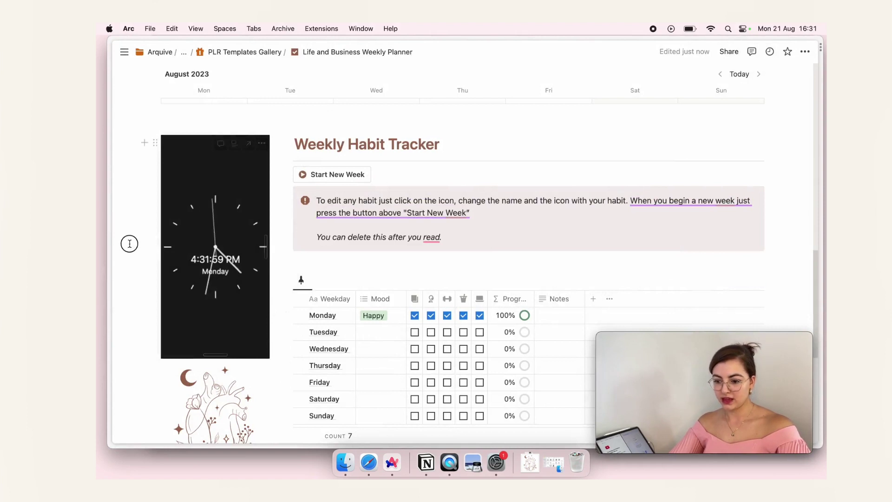
key("BackSpace")
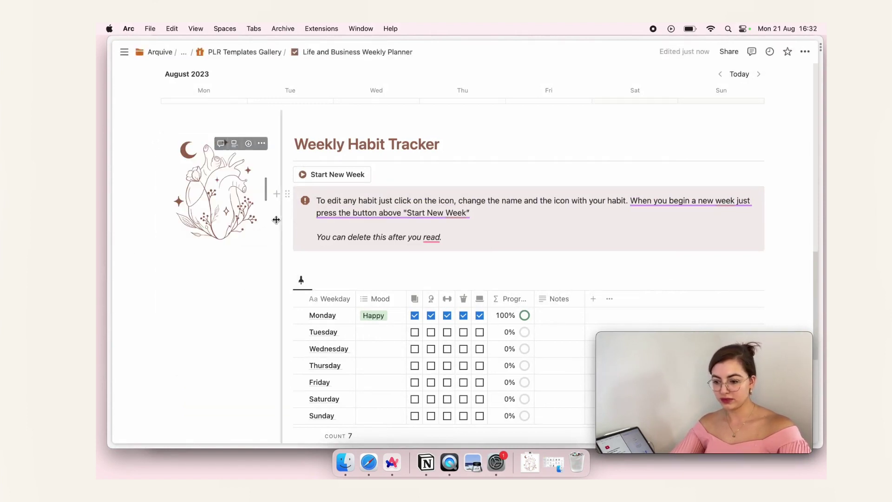
left_click_drag(284, 218, 317, 223)
- Drag the heart image block up toward the top of the page
scroll(311, 278, "up", 10)
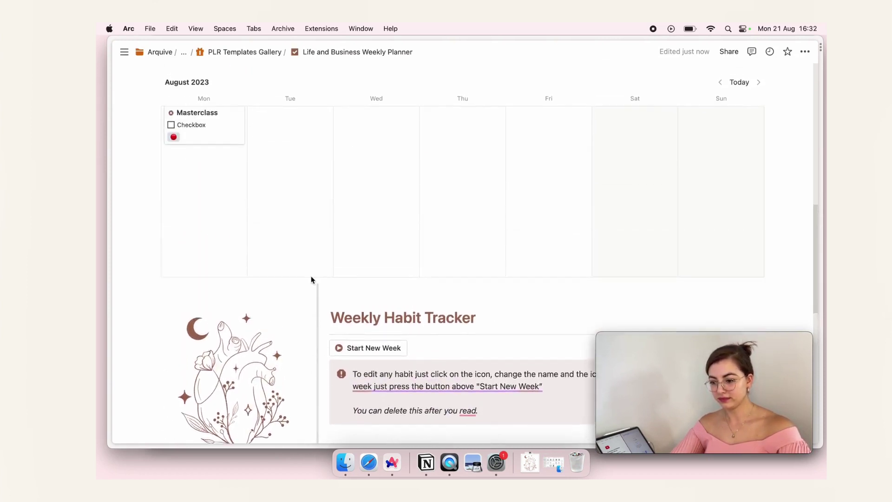
scroll(311, 276, "down", 8)
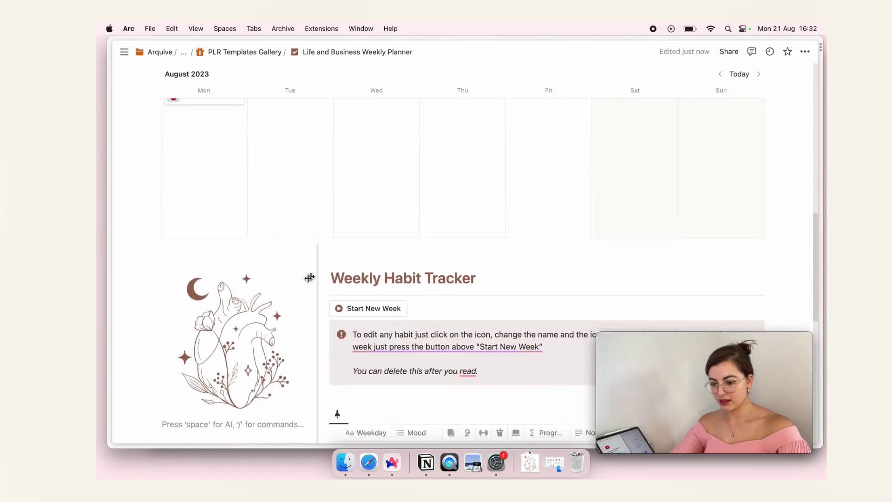
left_click_drag(151, 276, 163, 332)
- Add a column layout below the gallery and move the gallery into it, four cards per row
type("/")
type("cul")
key("BackSpace")
key("BackSpace")
type("i")
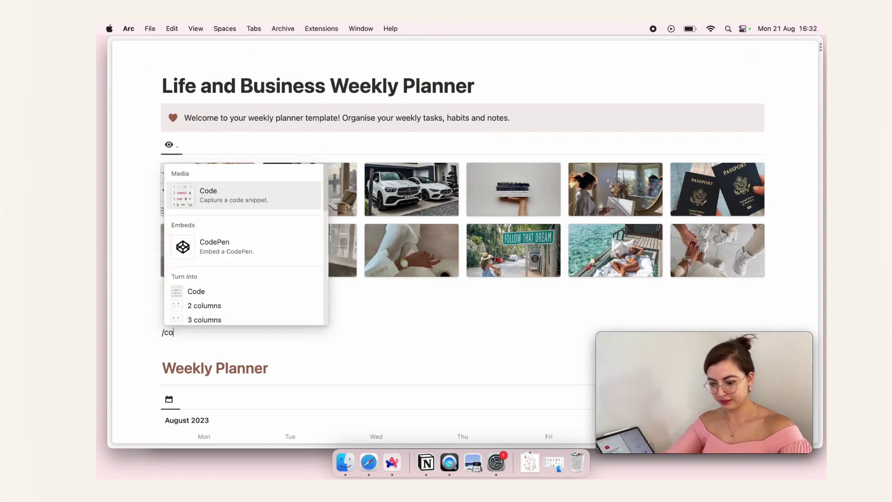
left_click(178, 208)
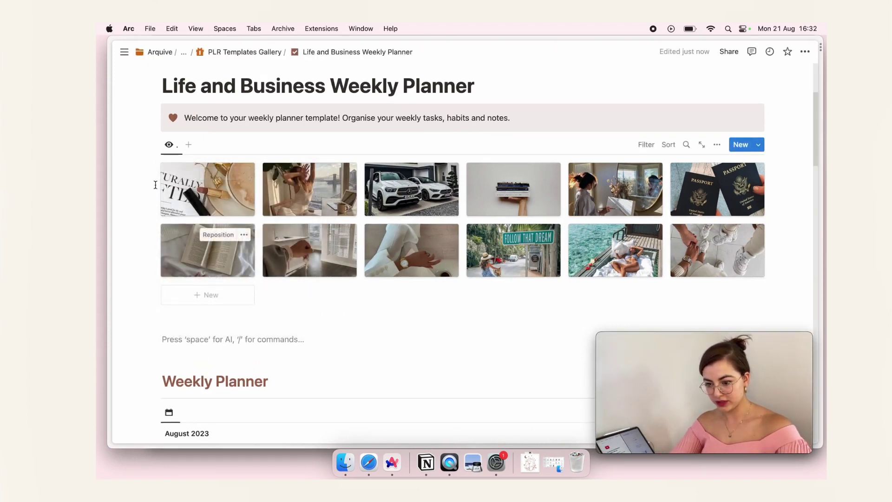
left_click_drag(154, 146, 493, 341)
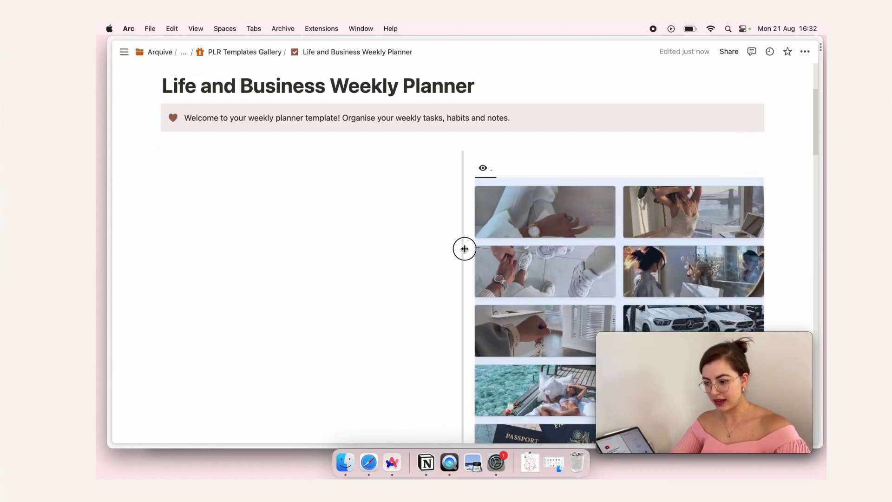
left_click_drag(465, 249, 274, 228)
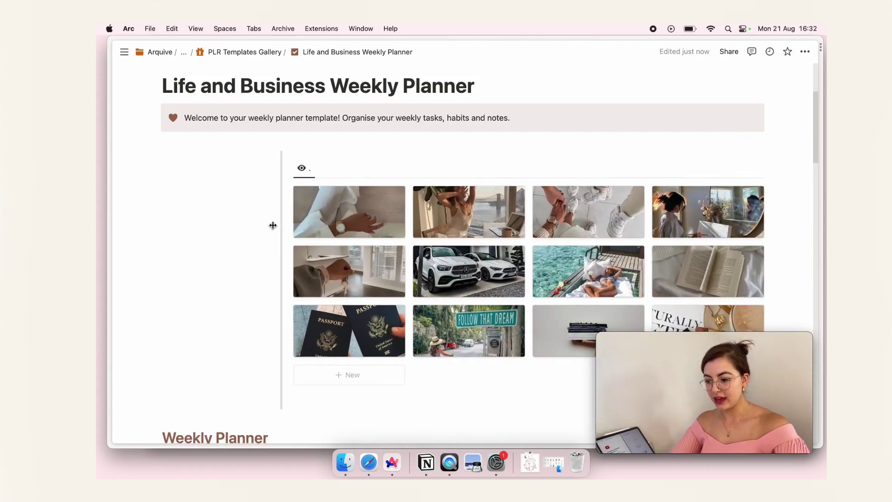
- Place the heart image beside the gallery and rebalance the two column widths
scroll(273, 226, "down", 15)
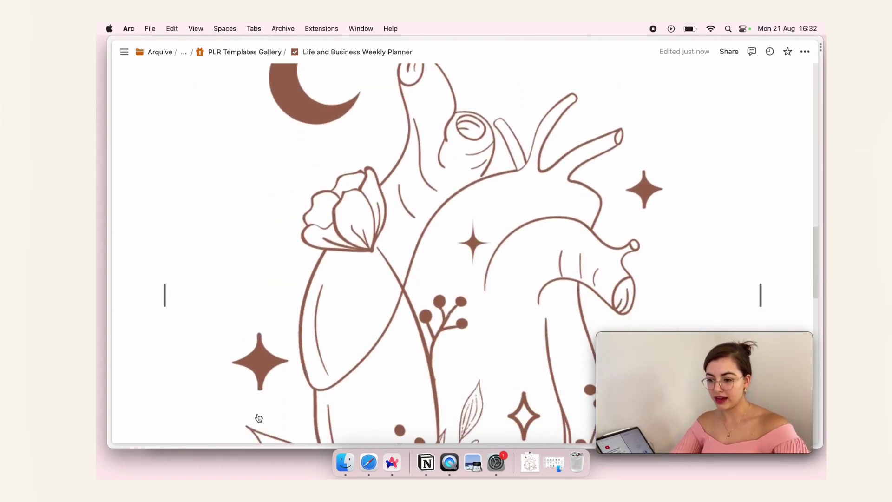
scroll(259, 418, "up", 5)
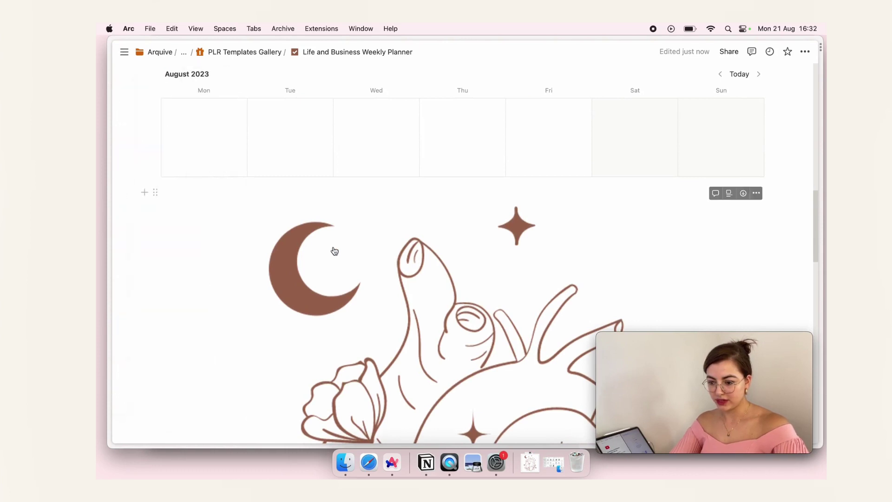
left_click_drag(152, 192, 188, 147)
left_click_drag(284, 183, 360, 194)
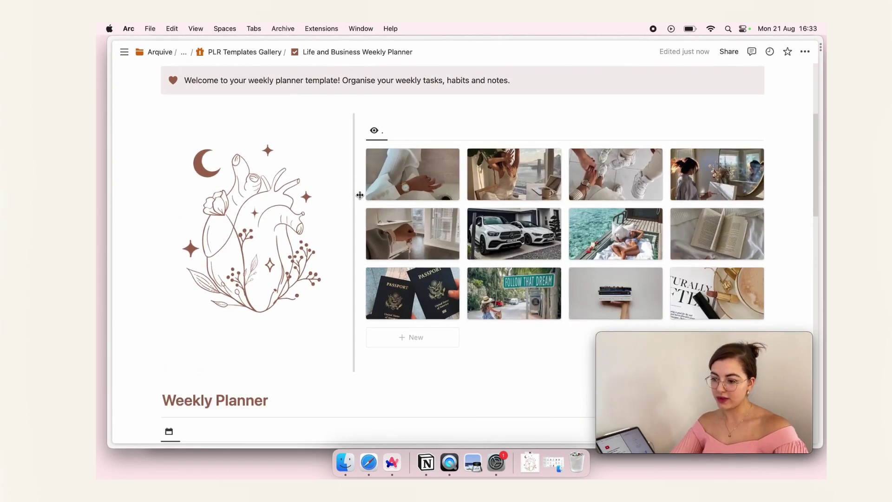
- Delete the empty line between the two paragraphs of the Weekly Habit Tracker instruction callout
scroll(360, 194, "up", 5)
scroll(360, 194, "down", 3)
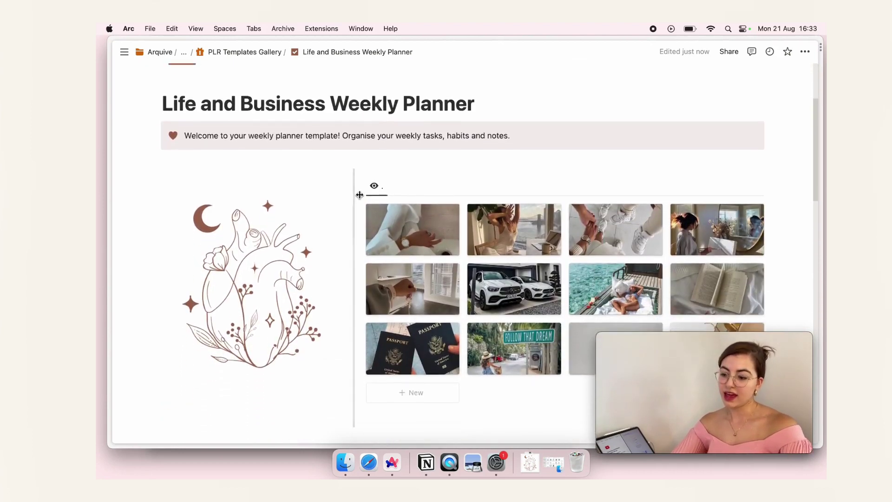
scroll(361, 194, "down", 10)
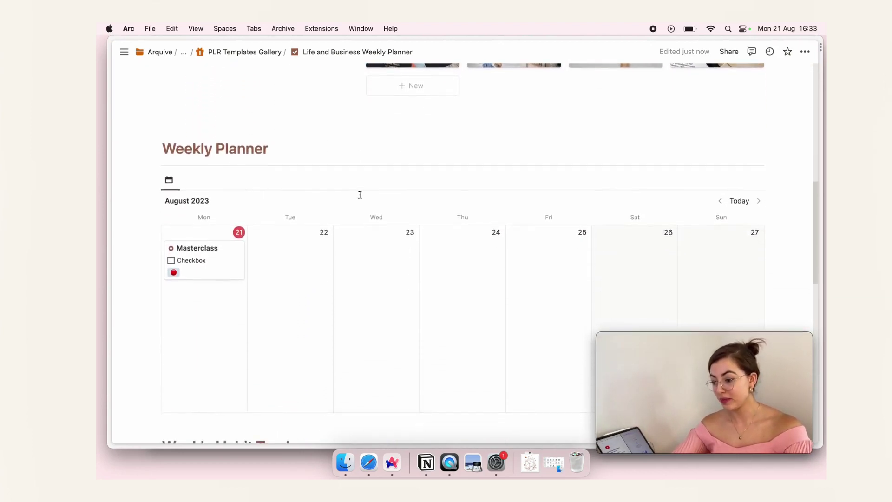
scroll(360, 194, "down", 8)
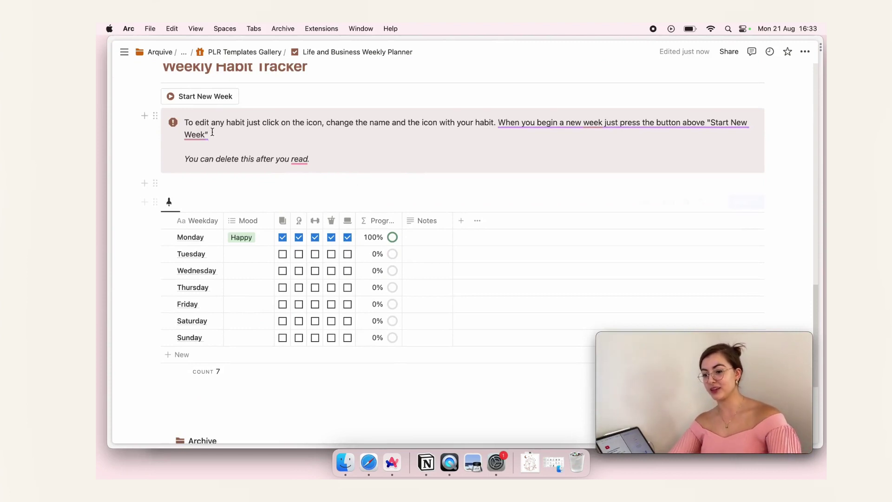
key("BackSpace")
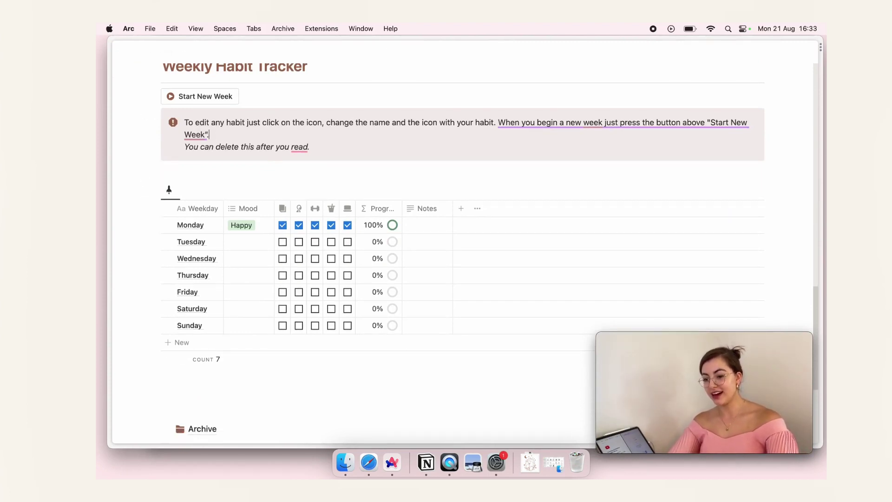
scroll(222, 169, "down", 4)
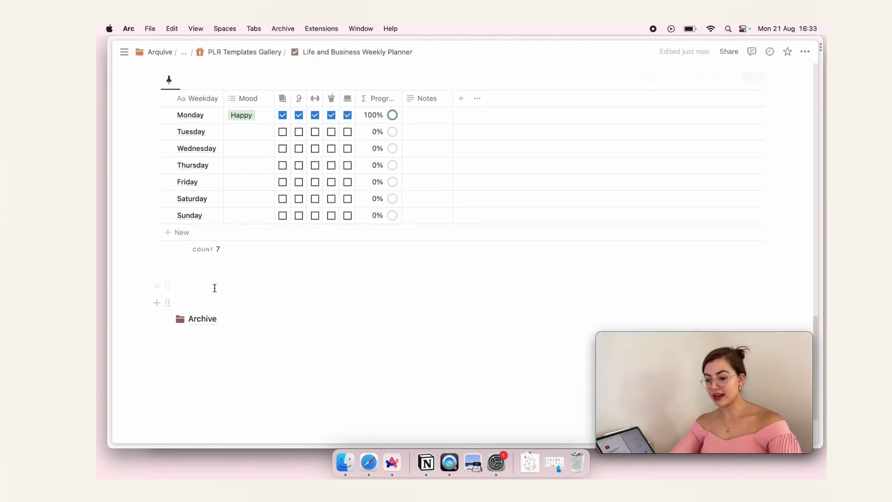
scroll(463, 242, "up", 20)
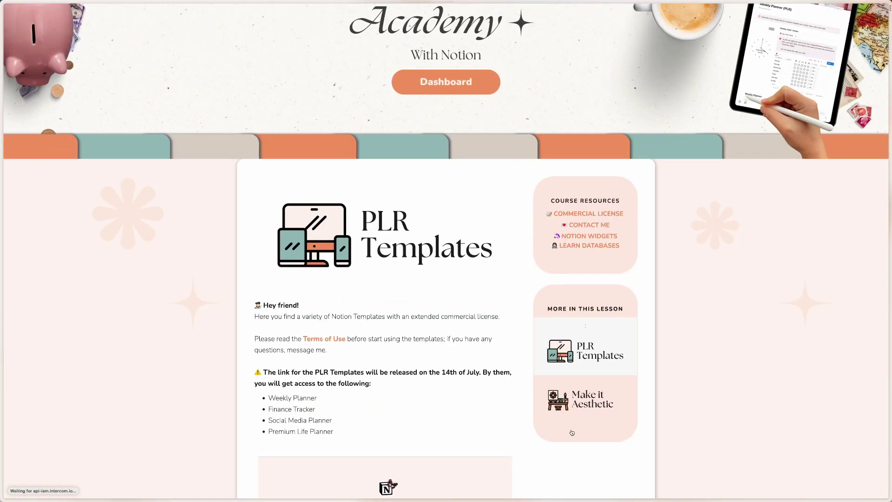
- Scroll the PLR Templates lesson page past the licence section to the planner videos
scroll(572, 433, "down", 3)
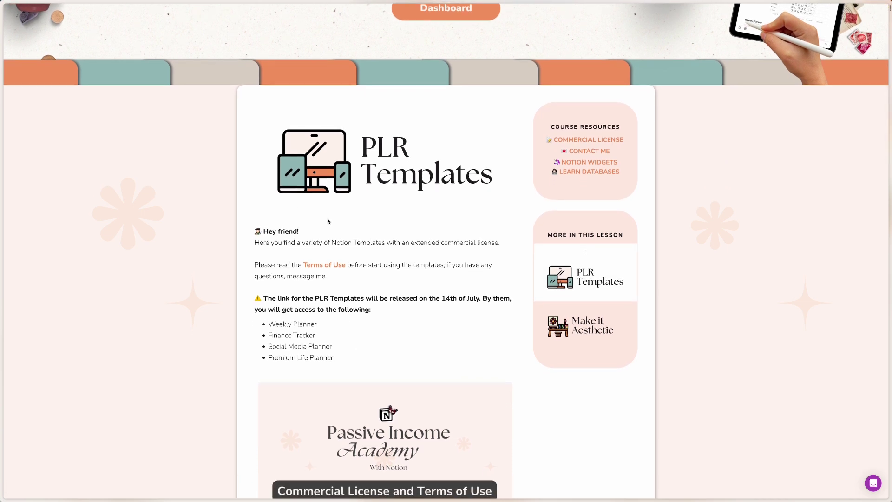
scroll(328, 221, "down", 10)
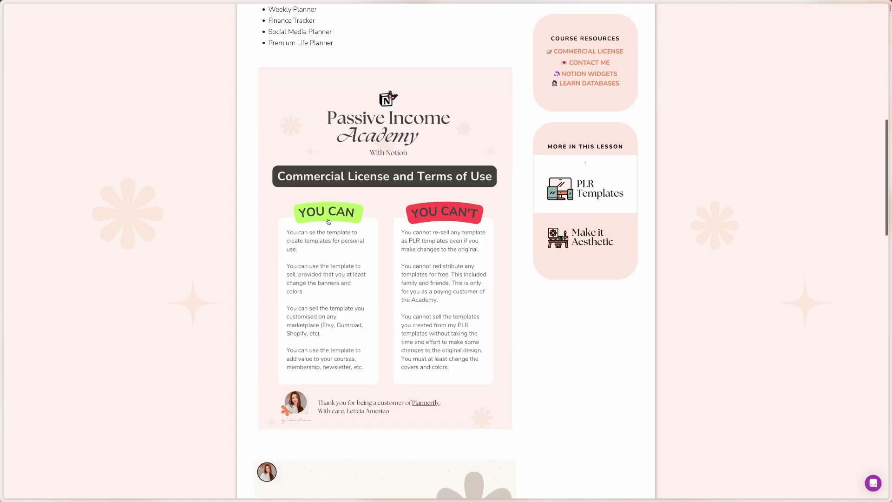
scroll(328, 221, "down", 10)
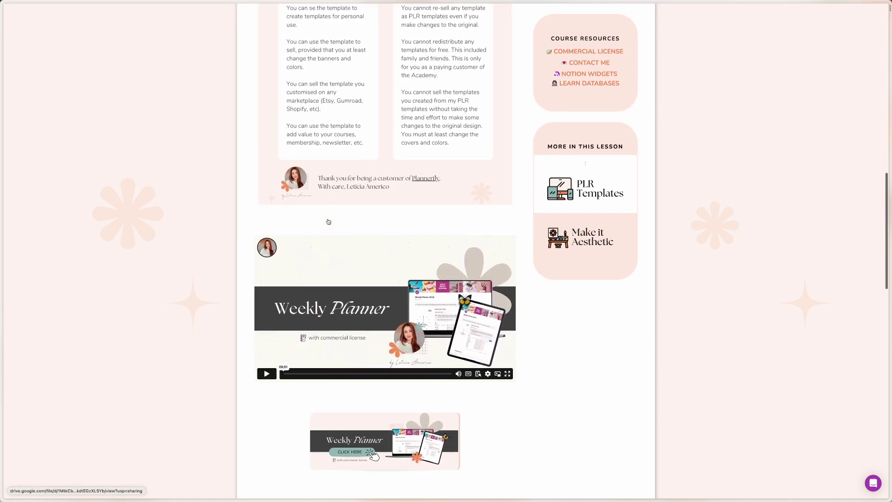
scroll(314, 250, "down", 2)
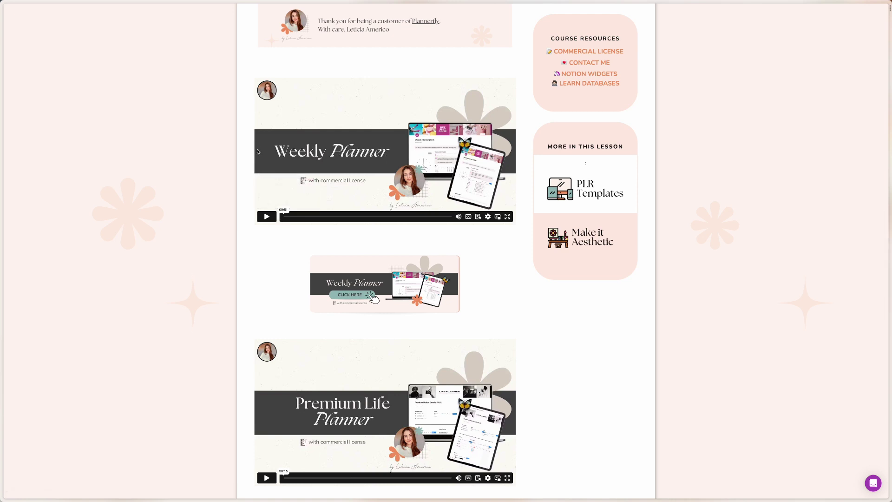
scroll(294, 268, "down", 6)
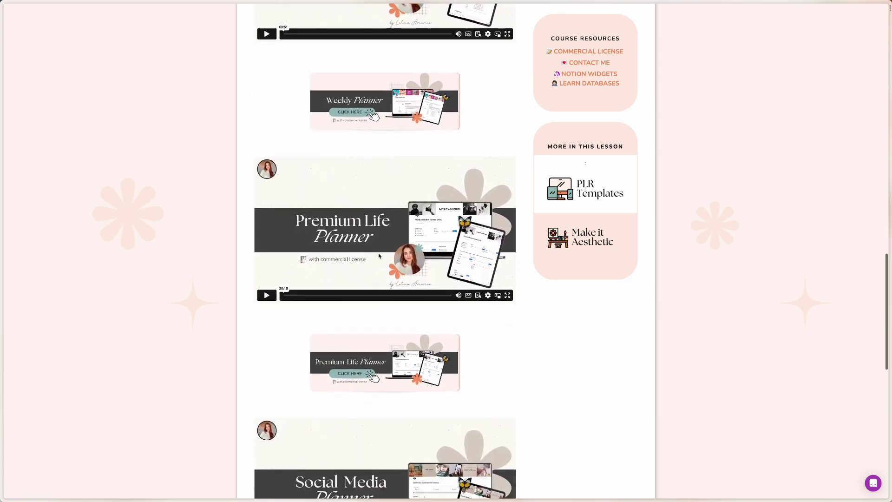